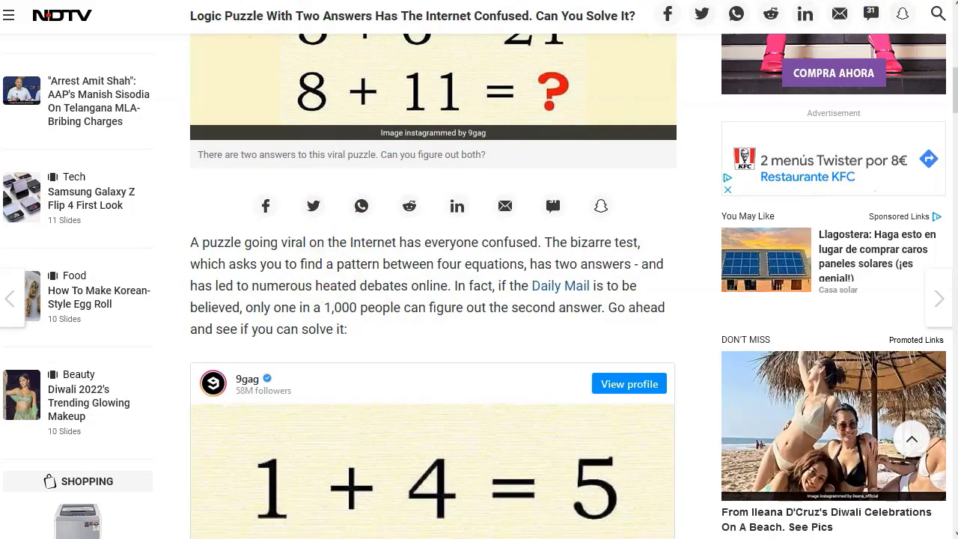
Step: Switch from the puzzle article to CPAGrip, log in and open the URL / File Lockers list
scroll(380, 200, "up", 10)
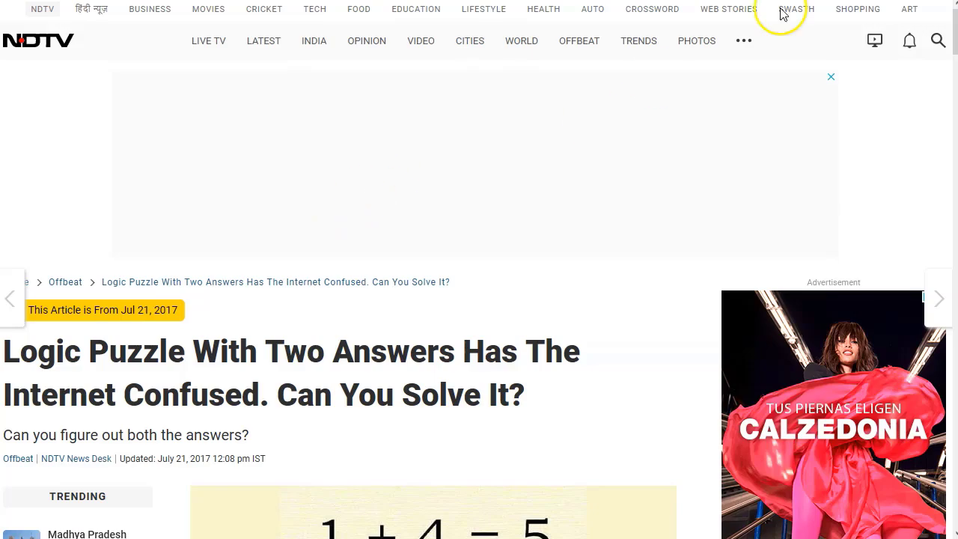
left_click(541, 64)
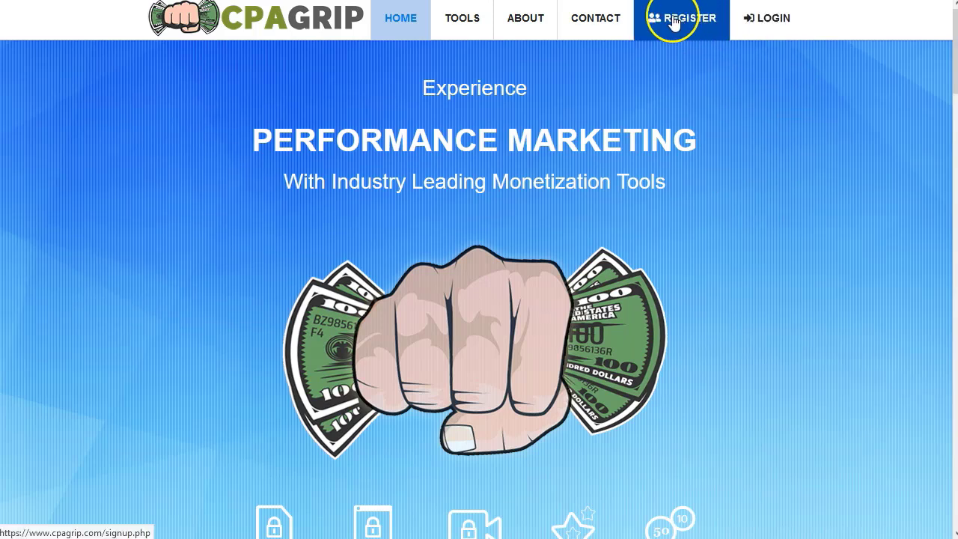
left_click(756, 21)
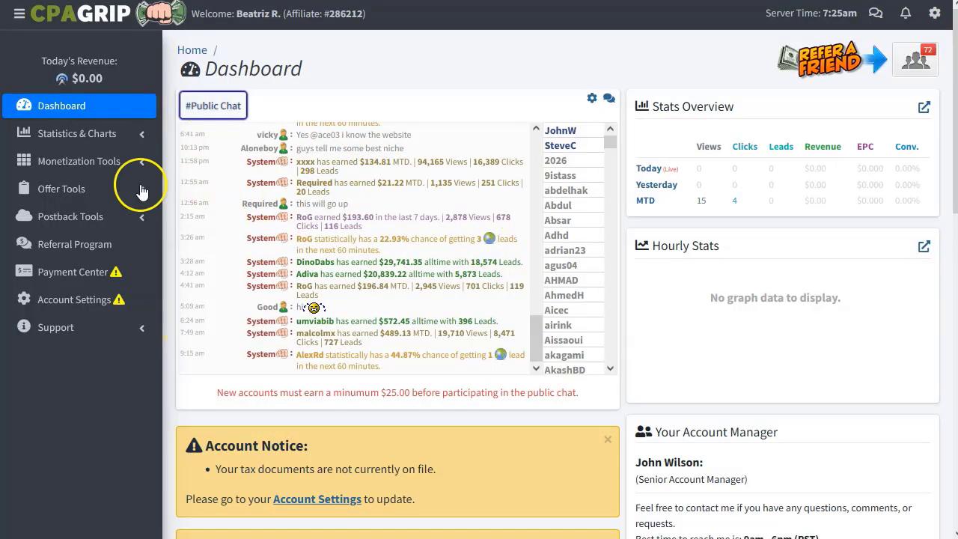
left_click(143, 163)
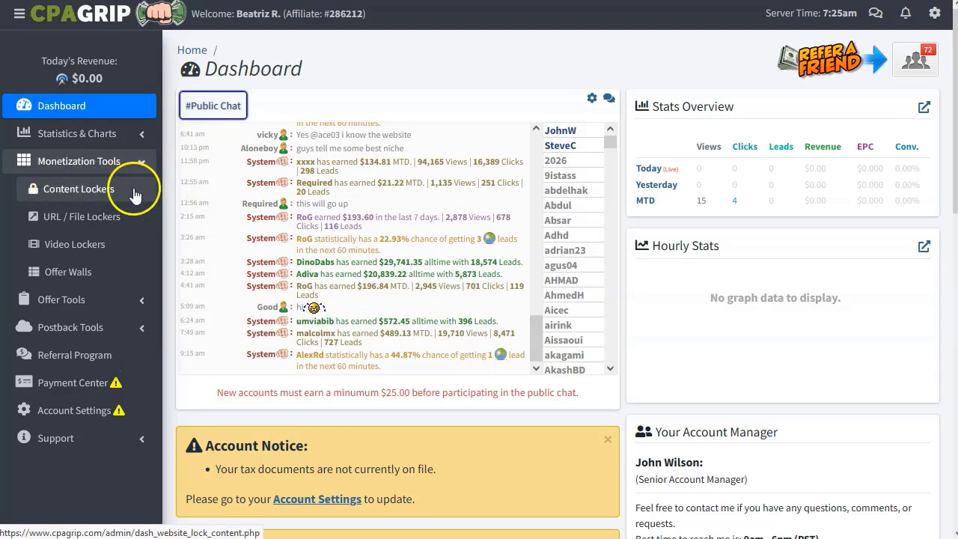
left_click(101, 216)
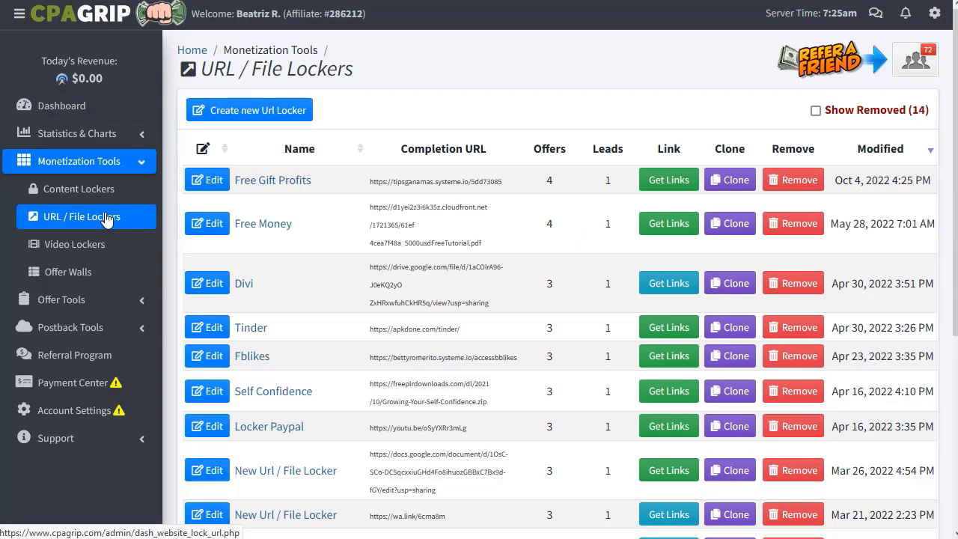
Step: Start a new URL locker and agree to its Terms of Service
left_click(271, 114)
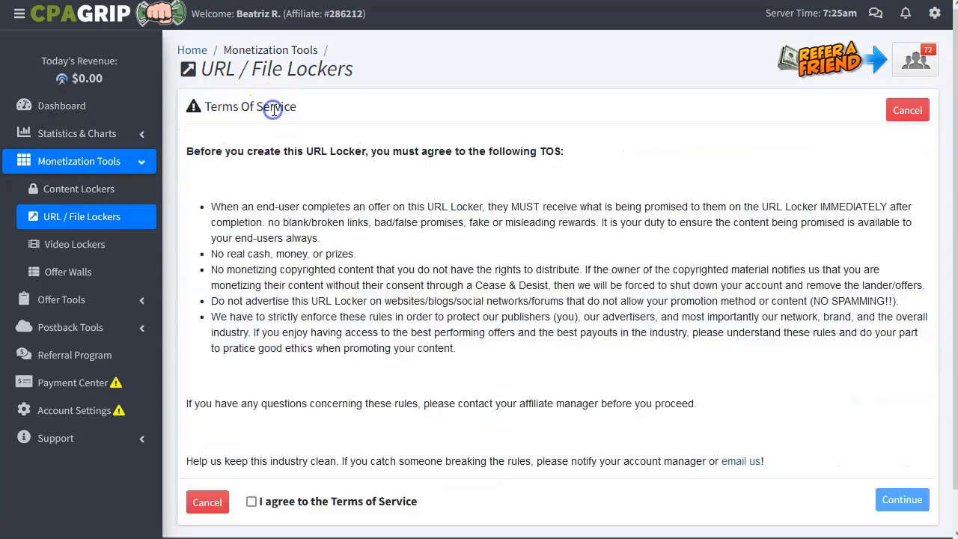
left_click(251, 502)
left_click(903, 500)
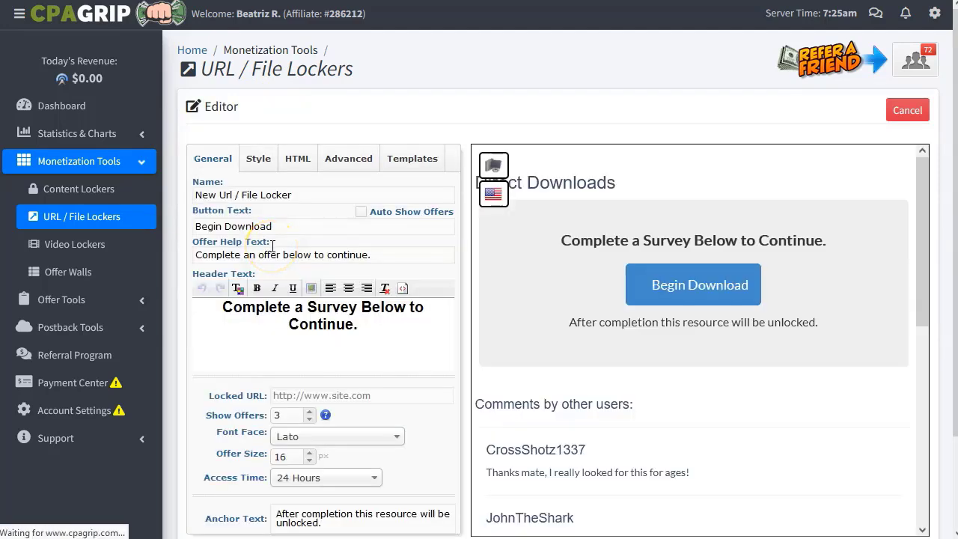
Step: Apply the Human Verification template to the new locker and name the locker "puzzles"
left_click(411, 162)
left_click(269, 414)
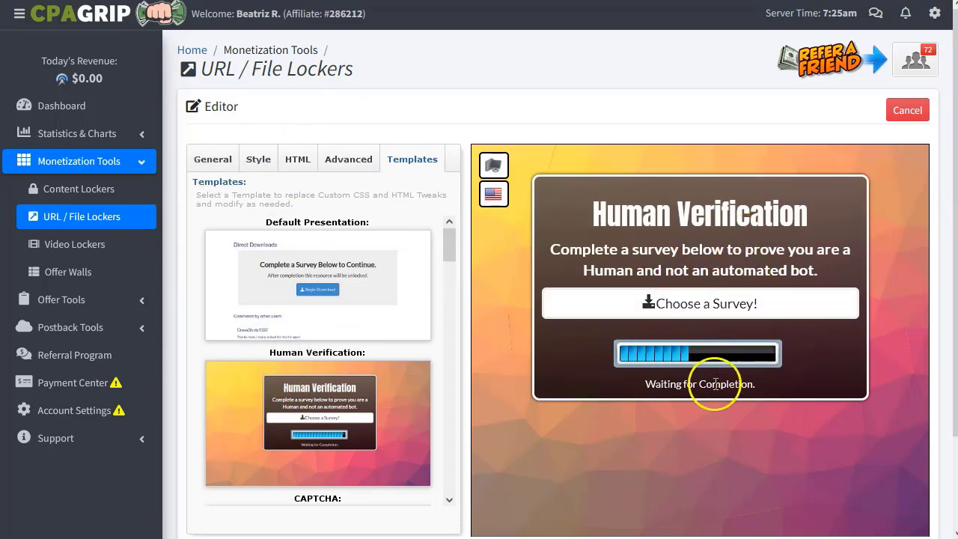
left_click(211, 159)
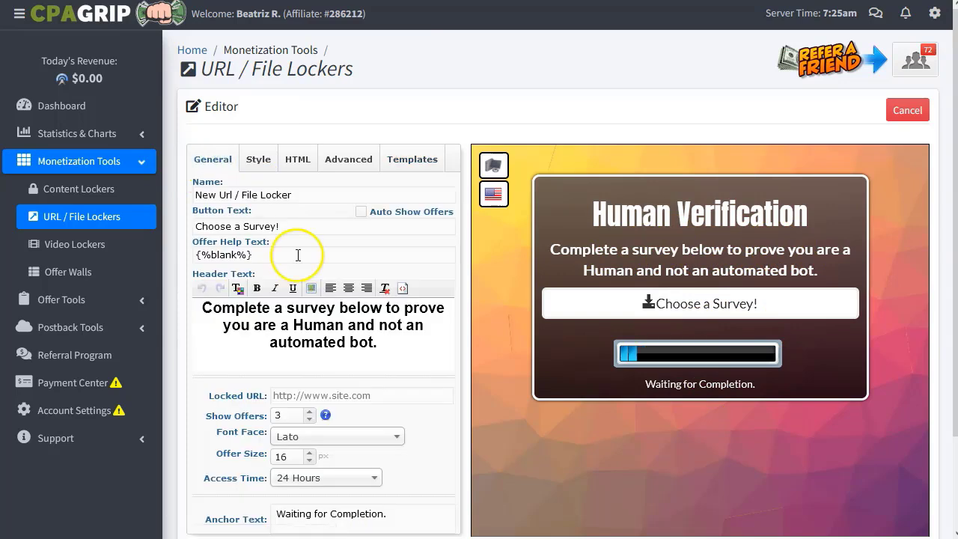
left_click_drag(310, 197, 122, 203)
type("puzzles")
left_click(314, 226)
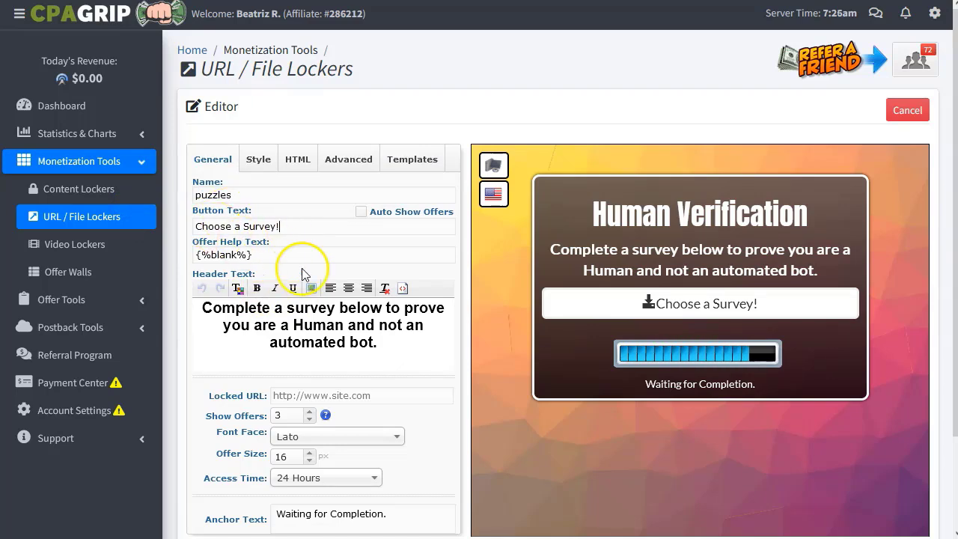
Step: Replace the header text with "Complete a survey below to prove that you are a human and to get the answer to the puzzle!"
scroll(317, 362, "down", 1)
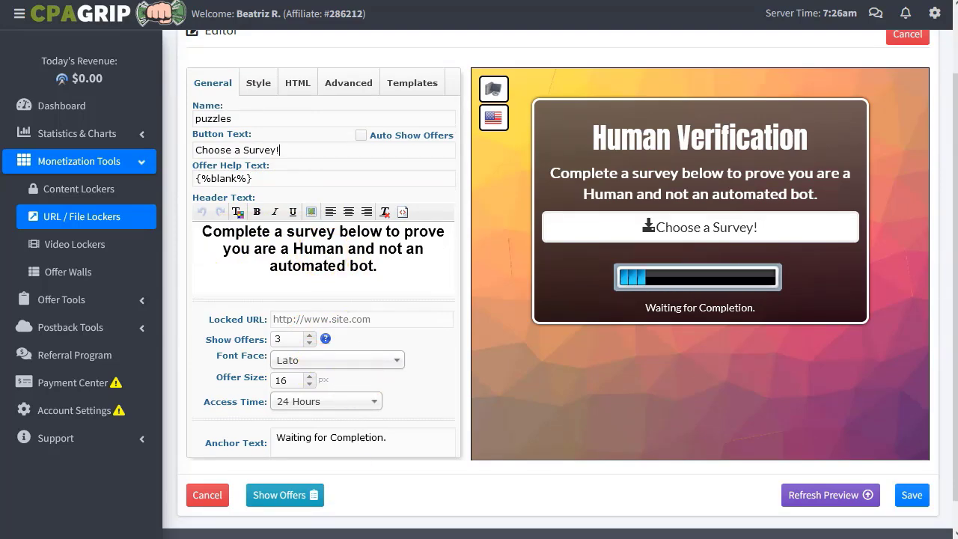
left_click_drag(204, 231, 369, 266)
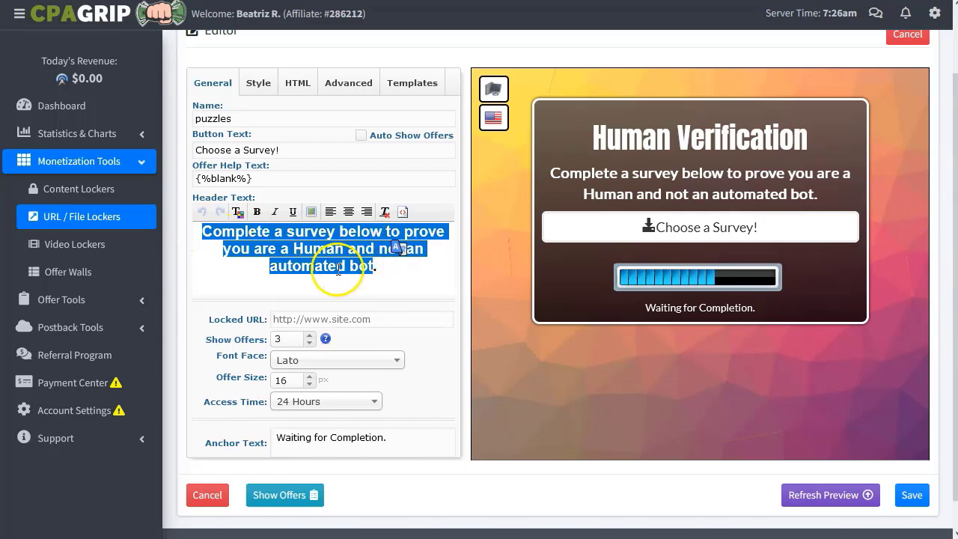
type("Complete a survey below to prove that you are a human and to get the answer to the puzzle!")
key("BackSpace")
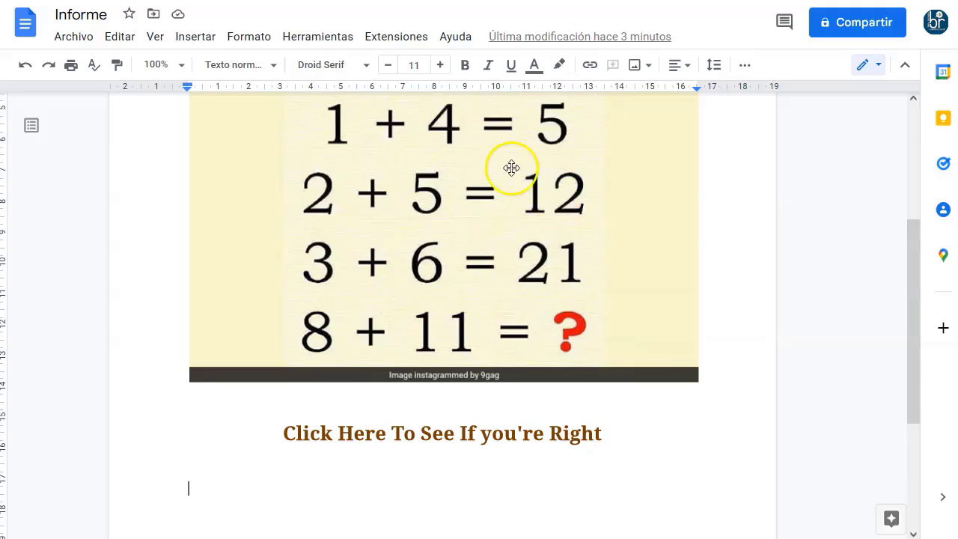
scroll(524, 187, "up", 3)
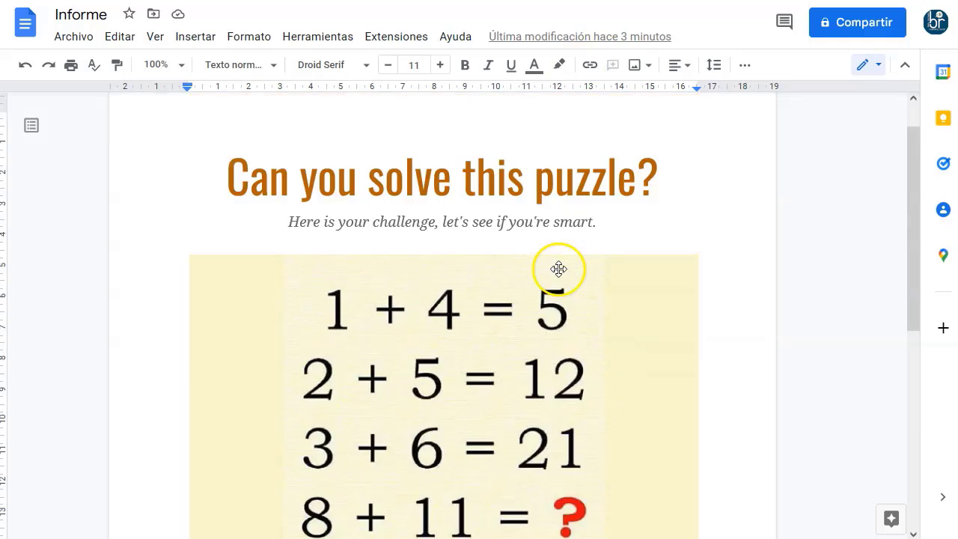
scroll(577, 314, "down", 1)
scroll(560, 314, "down", 2)
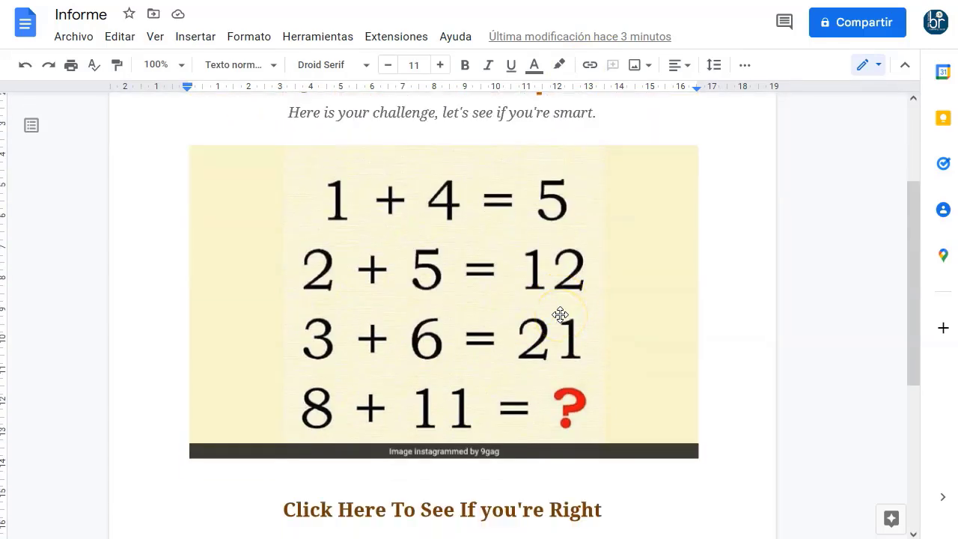
scroll(560, 314, "up", 1)
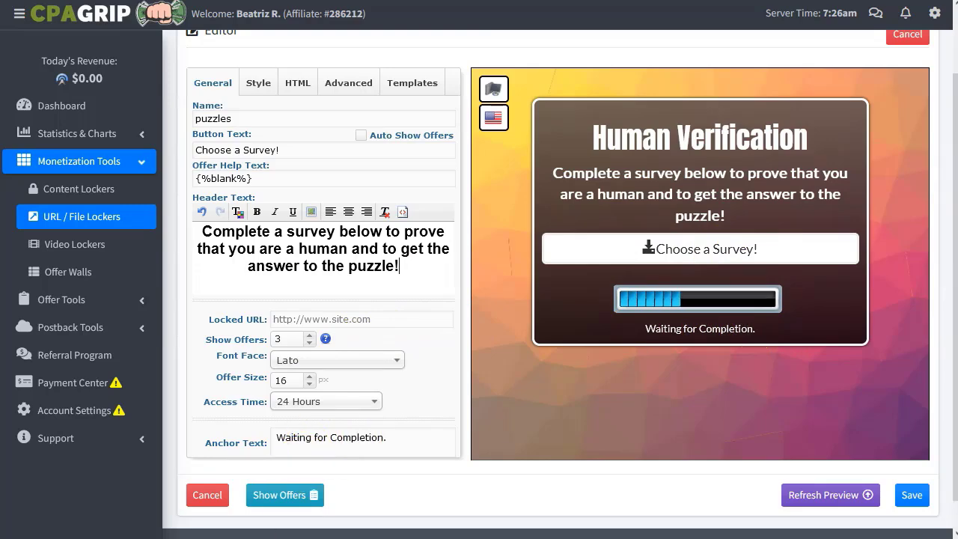
Step: Replace the locker's anchor text with "By doing this you could WIN up to $500!! It's really easy"
scroll(336, 391, "down", 1)
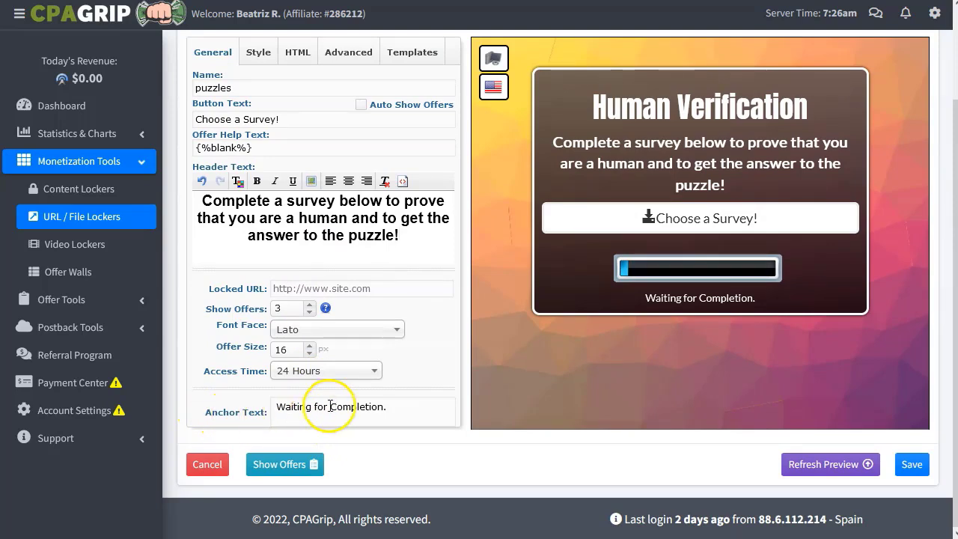
triple_click(330, 407)
type("By doing this you could WIN up to $500!! It's really easy")
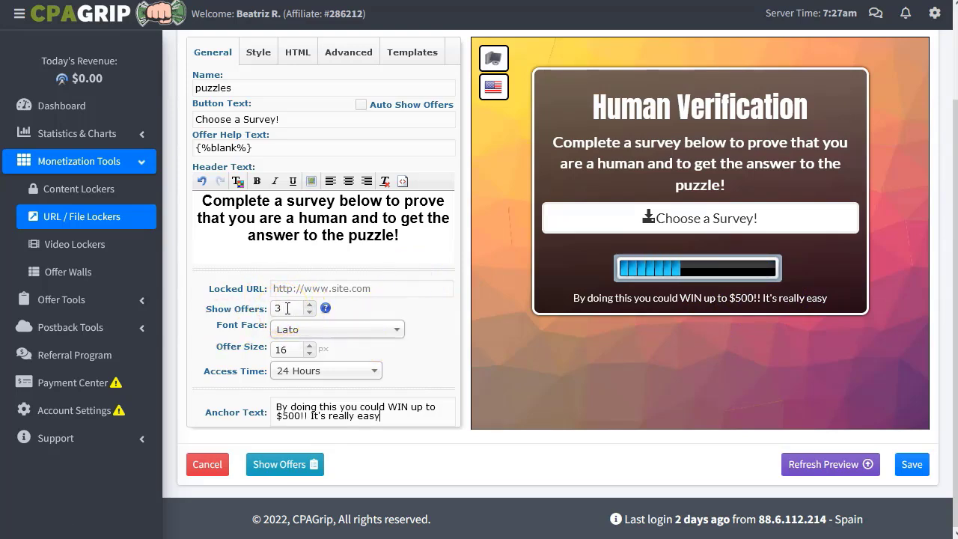
Step: Show the offers available for this locker and filter them to the country US | United States
left_click(281, 466)
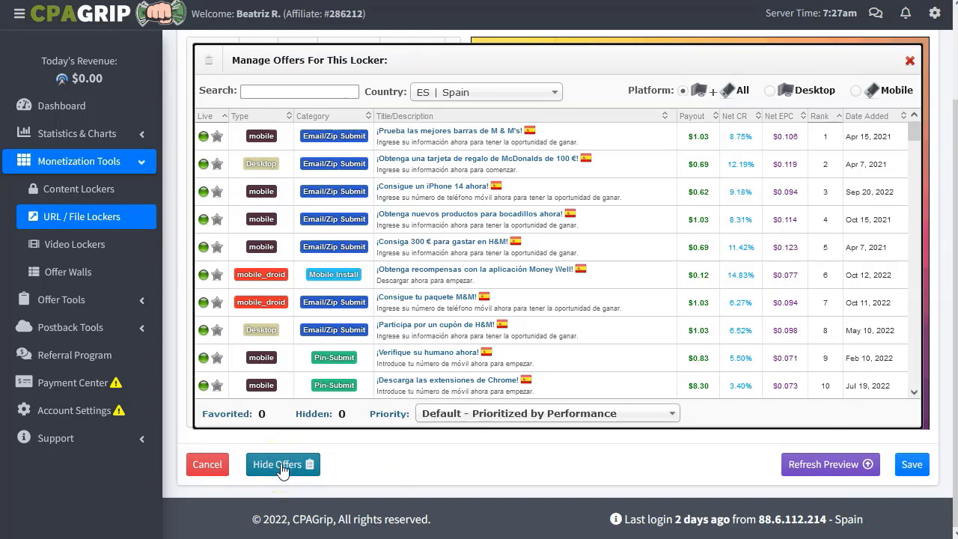
left_click(483, 92)
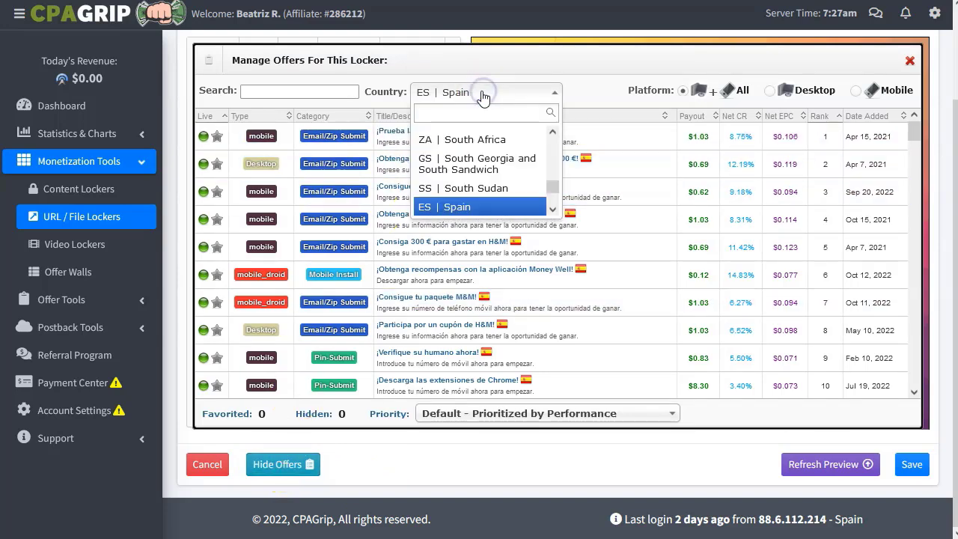
type("us")
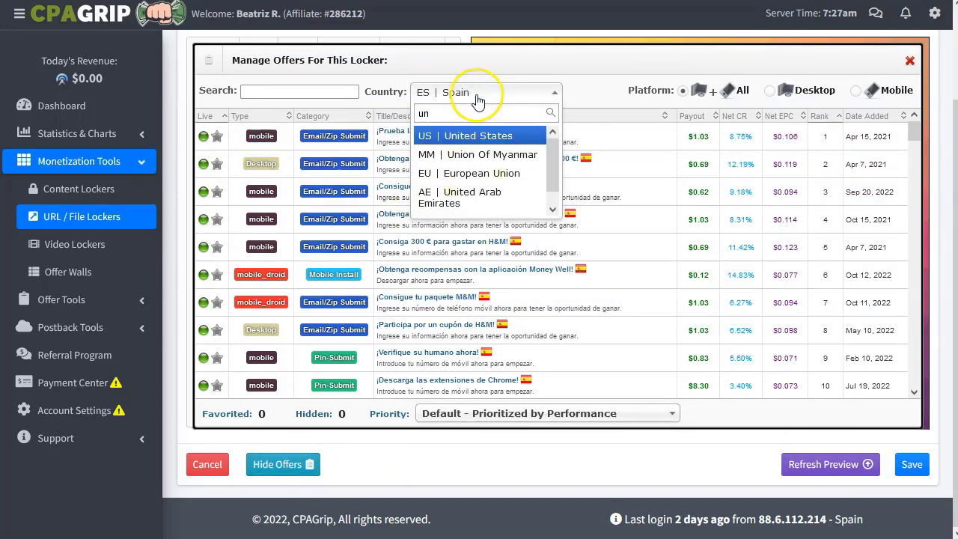
left_click(483, 129)
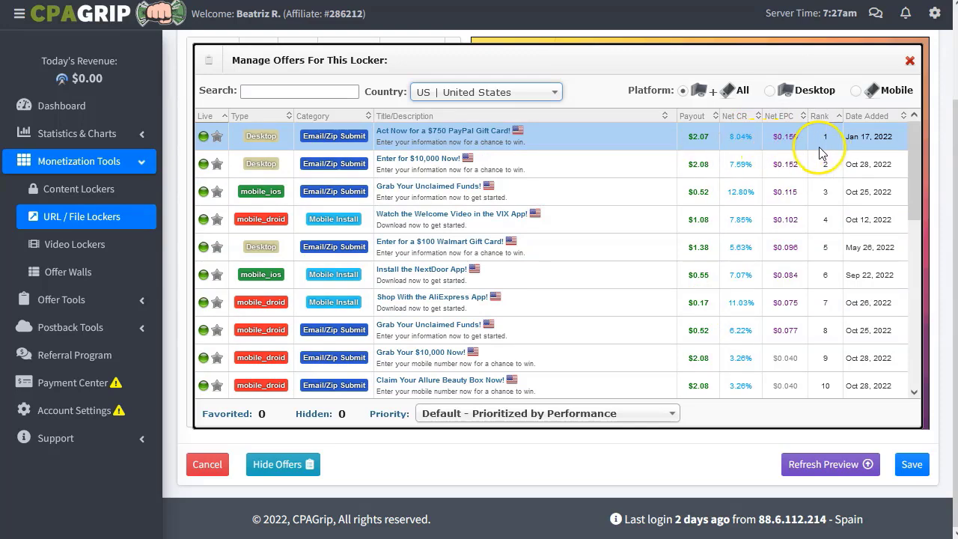
Step: Mark the five highest-ranked United States offers as favorites and try to save the locker
left_click(217, 137)
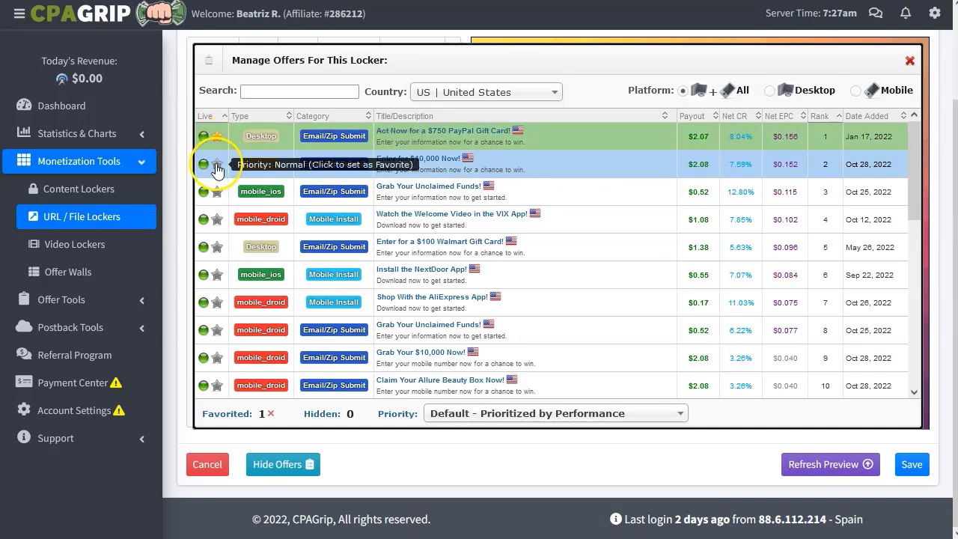
left_click(216, 165)
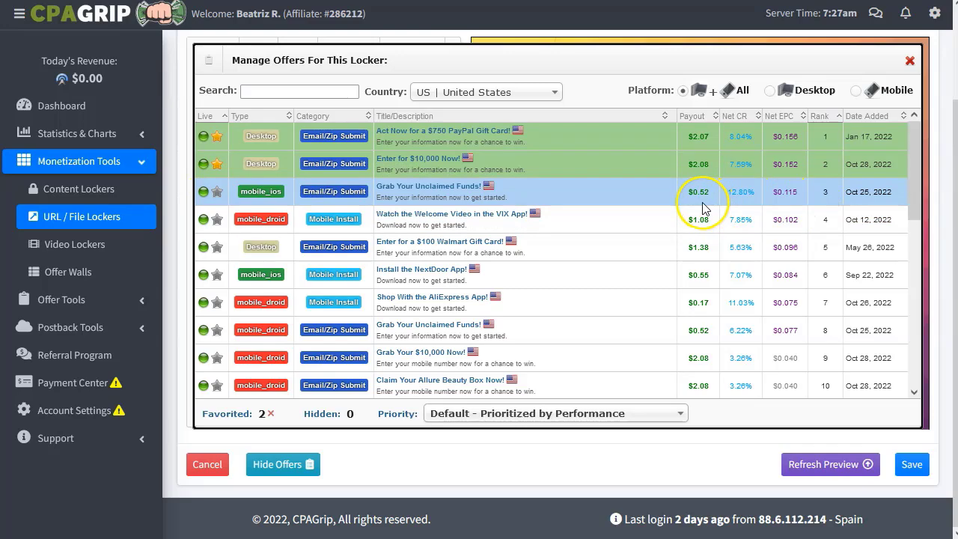
left_click(217, 194)
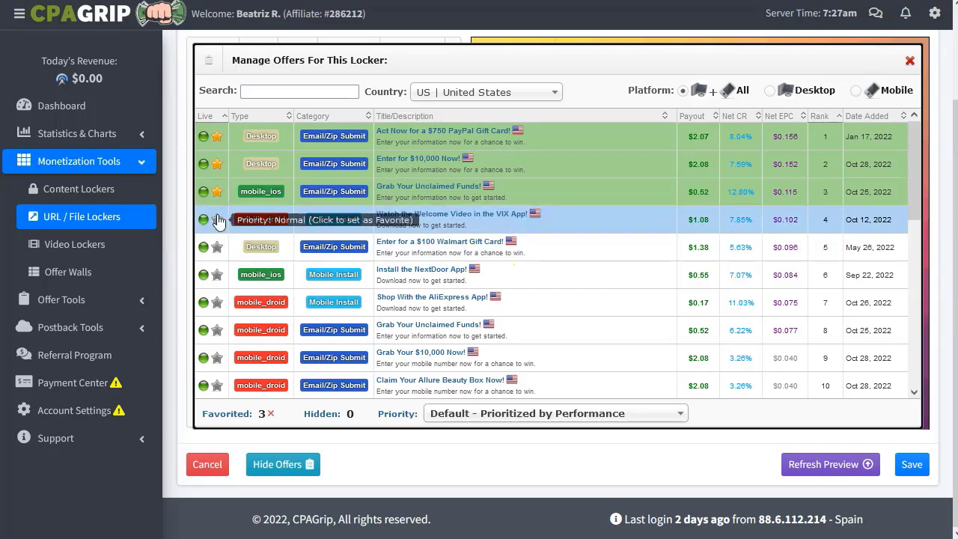
left_click(217, 219)
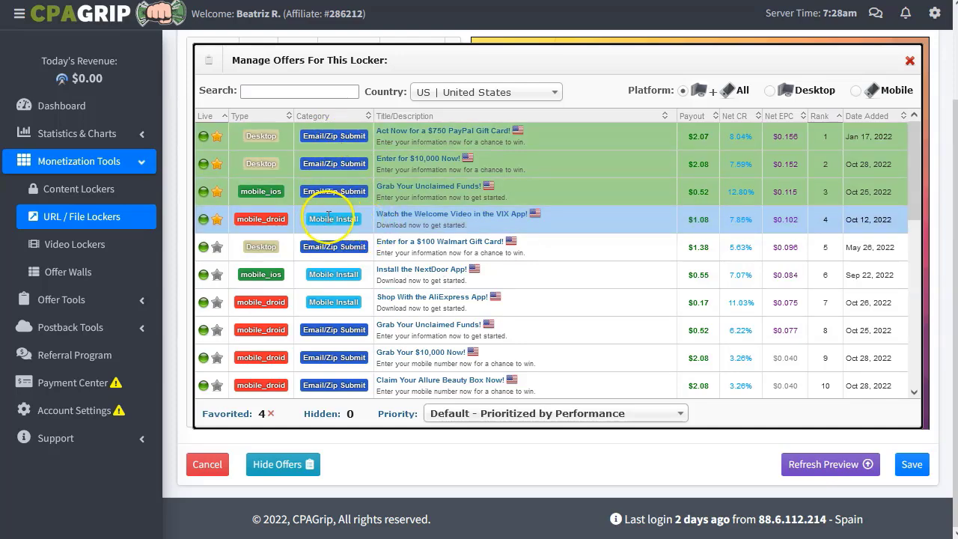
left_click(217, 247)
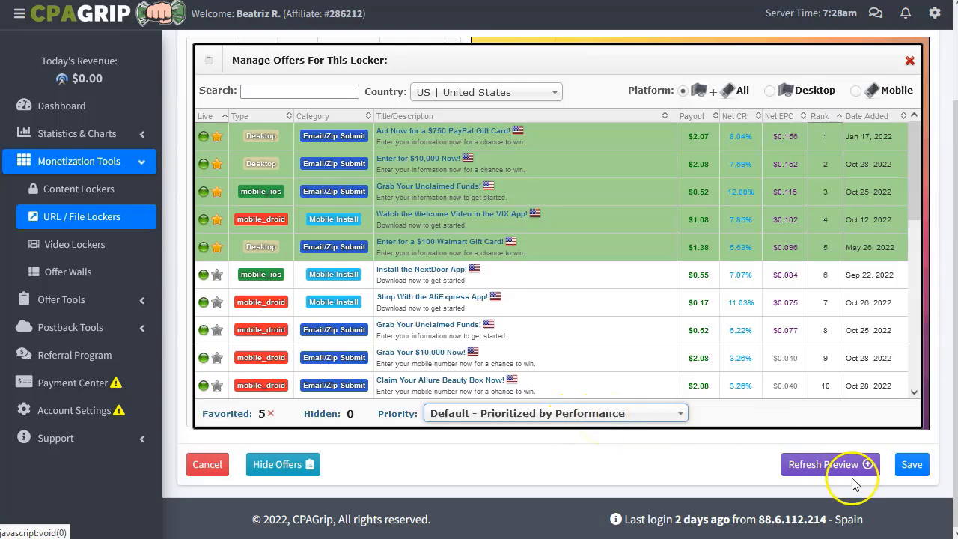
left_click(915, 468)
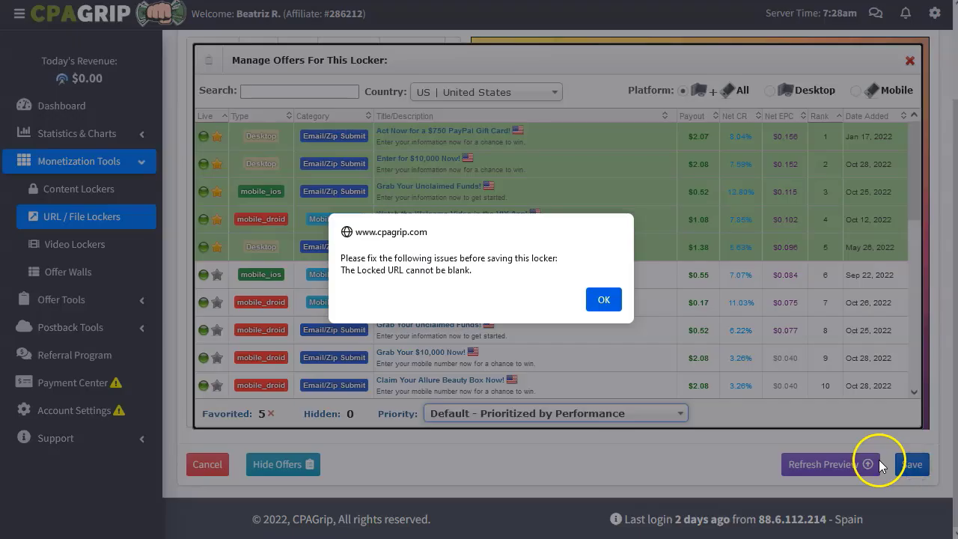
key("Return")
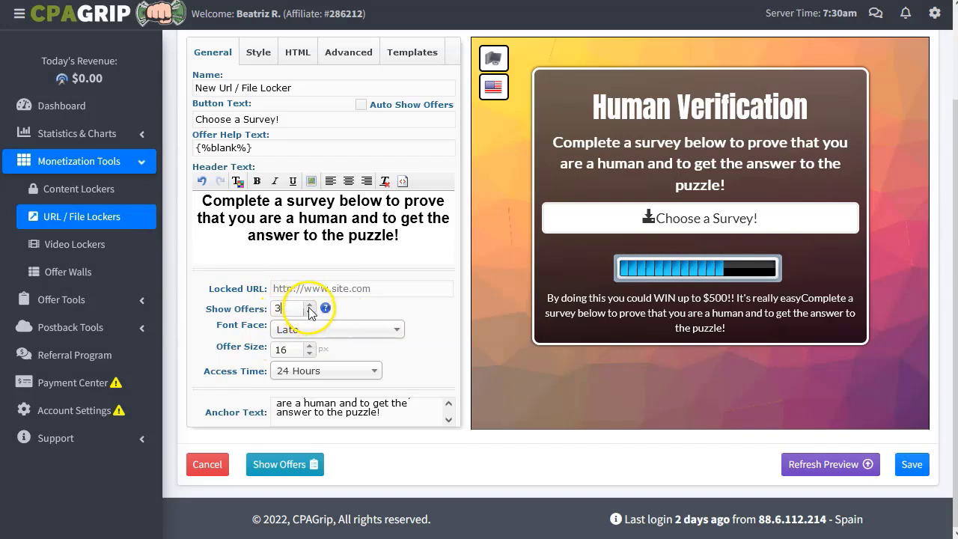
left_click(309, 305)
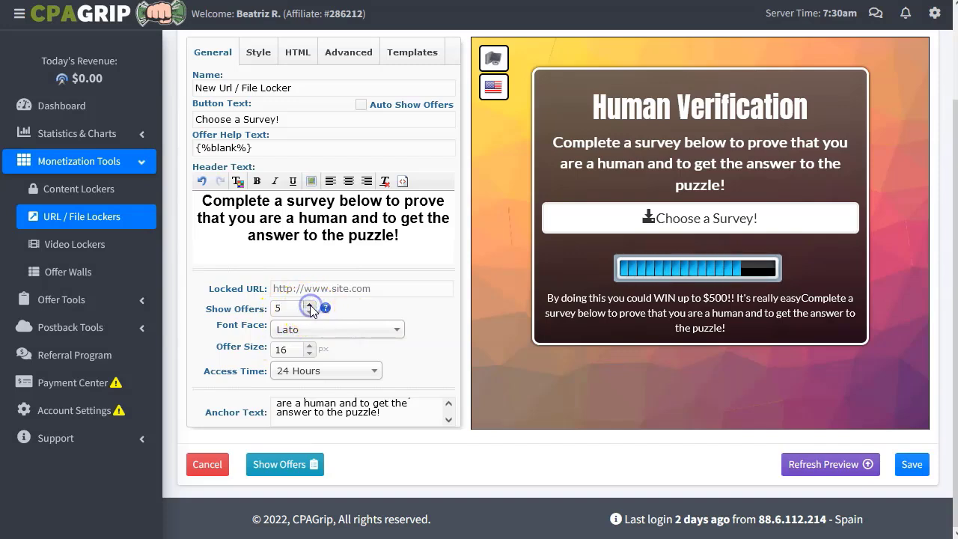
left_click(360, 289)
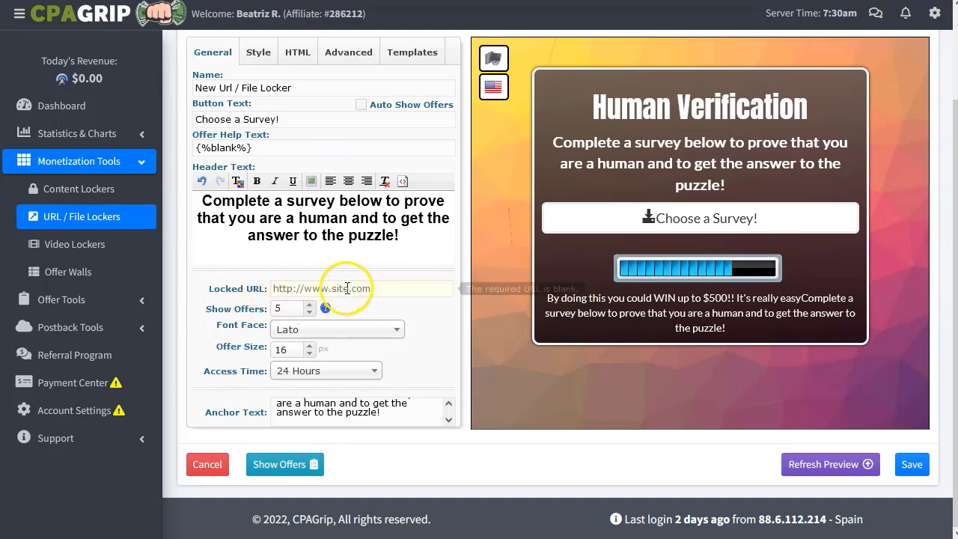
left_click(385, 291)
key("ctrl+v")
left_click(284, 465)
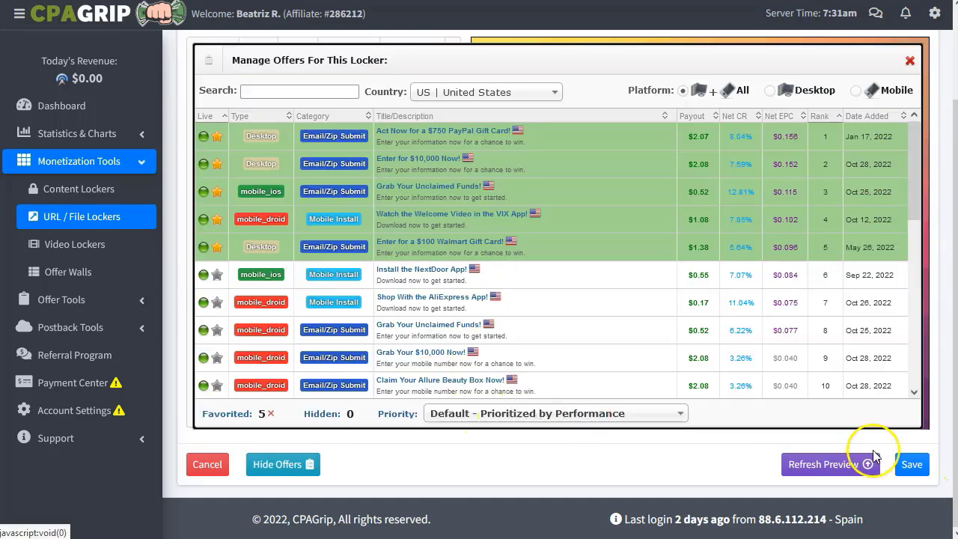
left_click(912, 464)
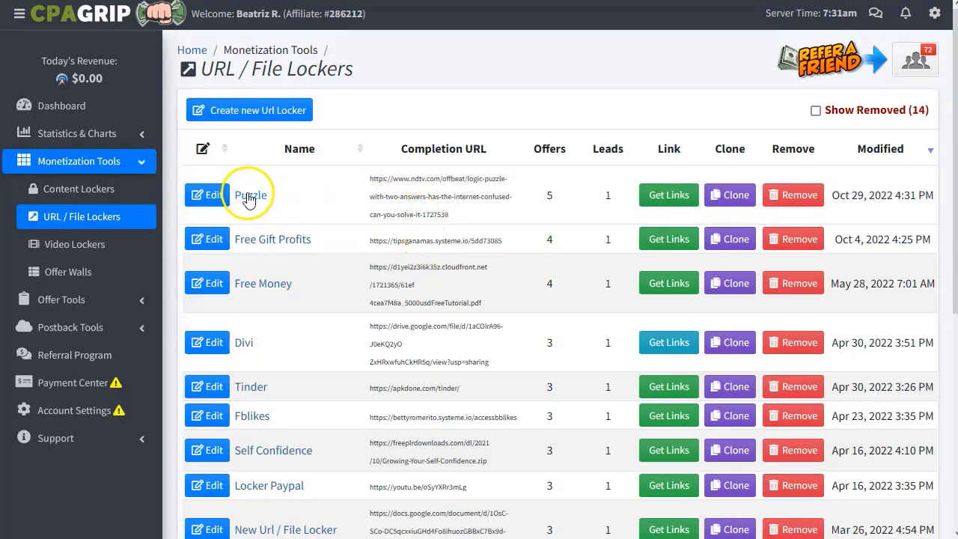
Step: Generate the Puzzle locker's link with the playabledownloads.com domain and copy it
left_click(669, 195)
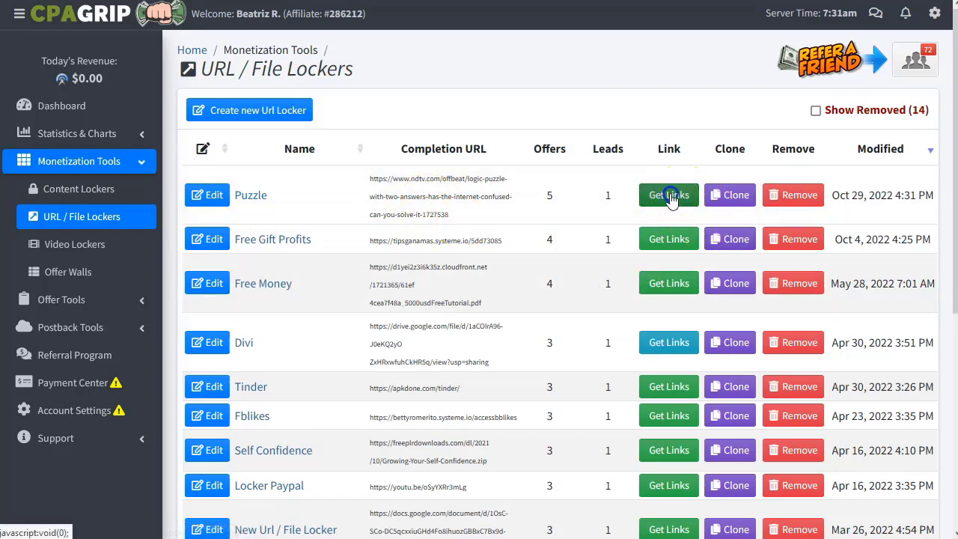
left_click(397, 232)
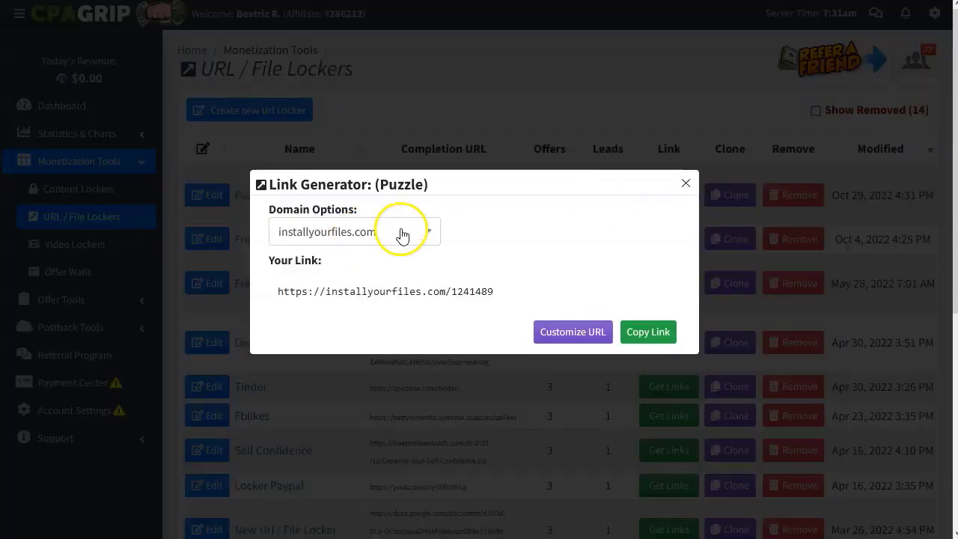
scroll(385, 342, "up", 2)
left_click(384, 342)
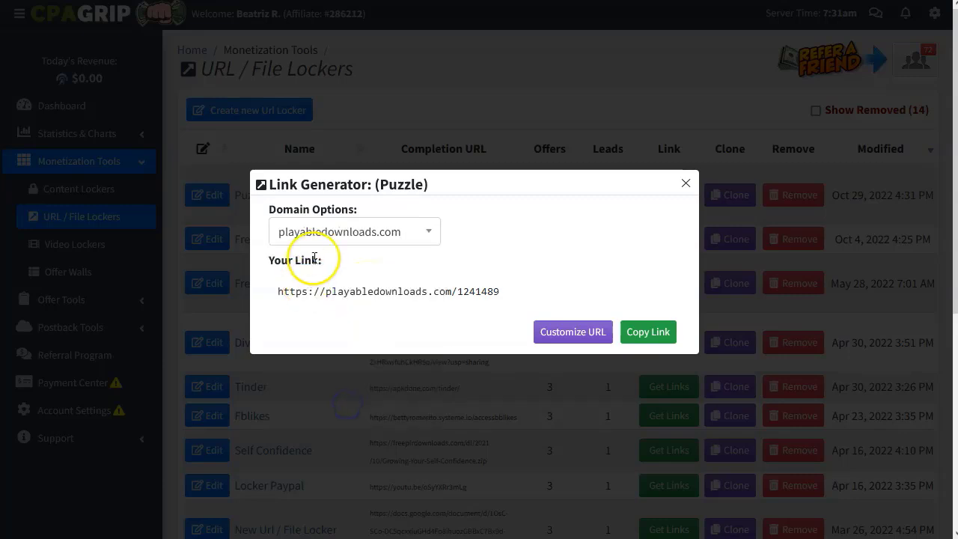
left_click(663, 337)
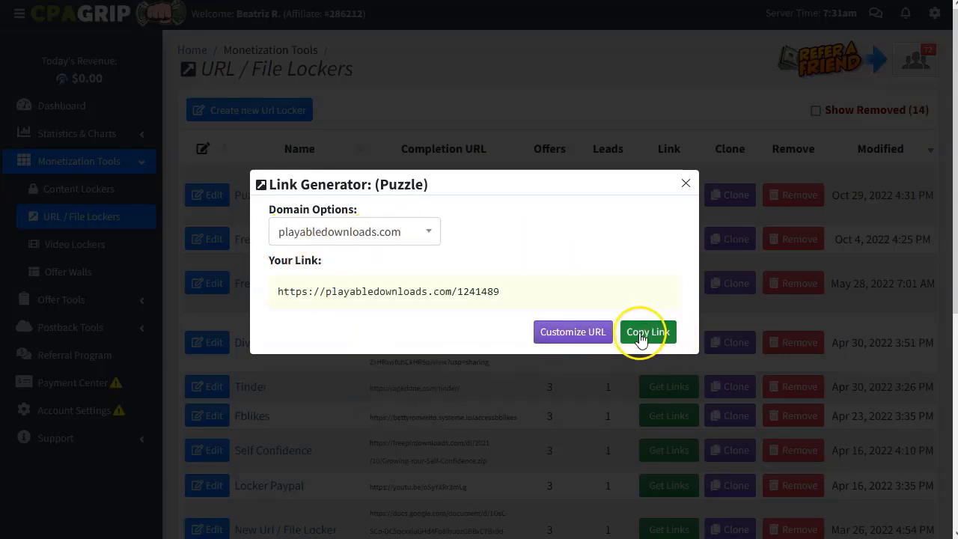
left_click(648, 338)
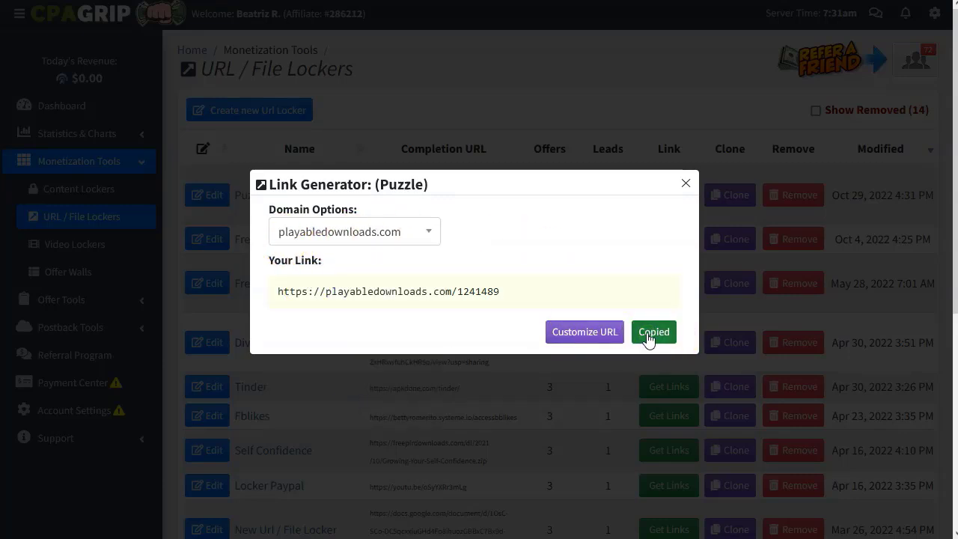
left_click(684, 184)
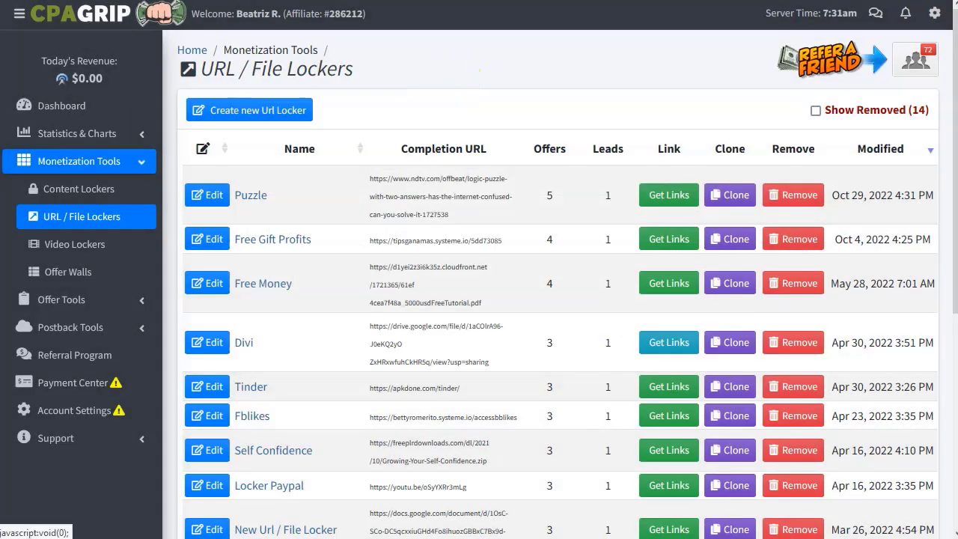
key("alt+Tab")
scroll(397, 285, "down", 4)
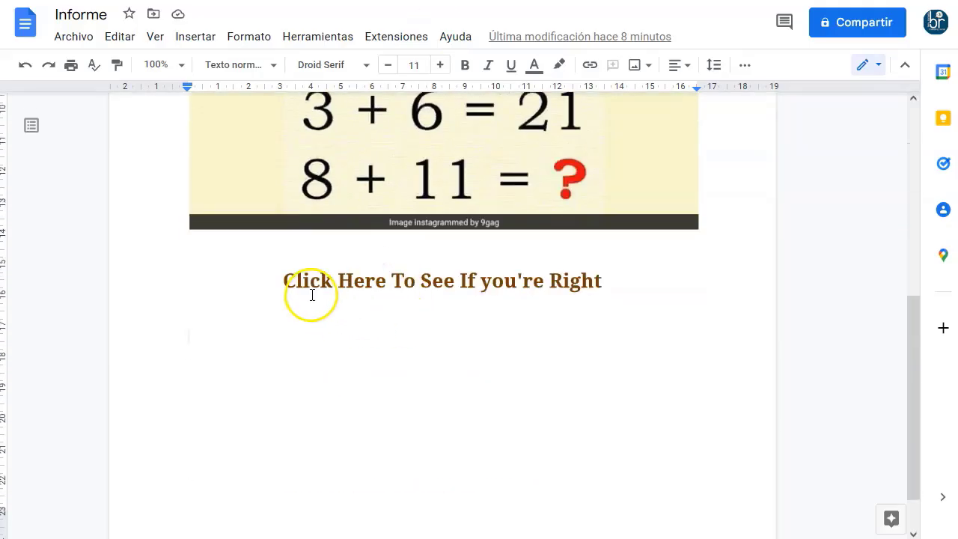
left_click_drag(428, 280, 593, 280)
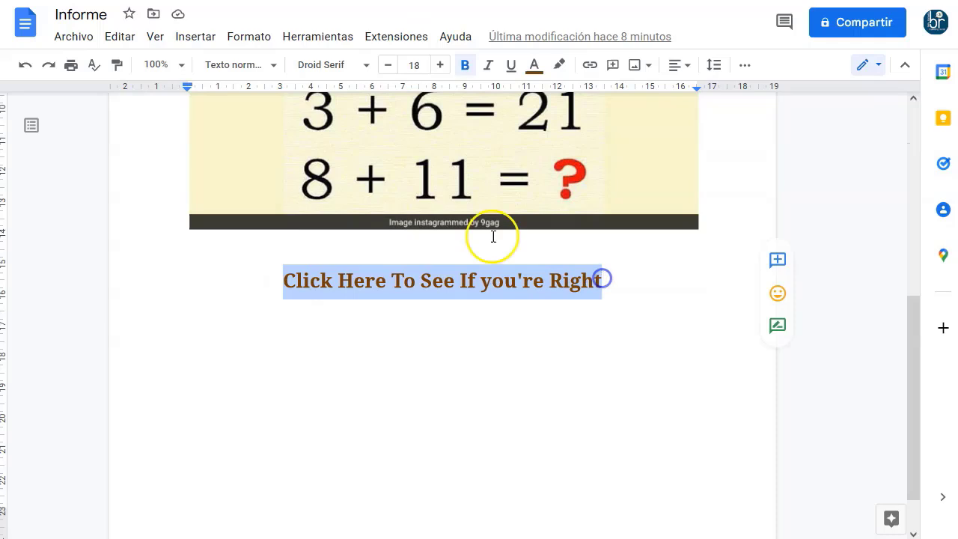
left_click(590, 65)
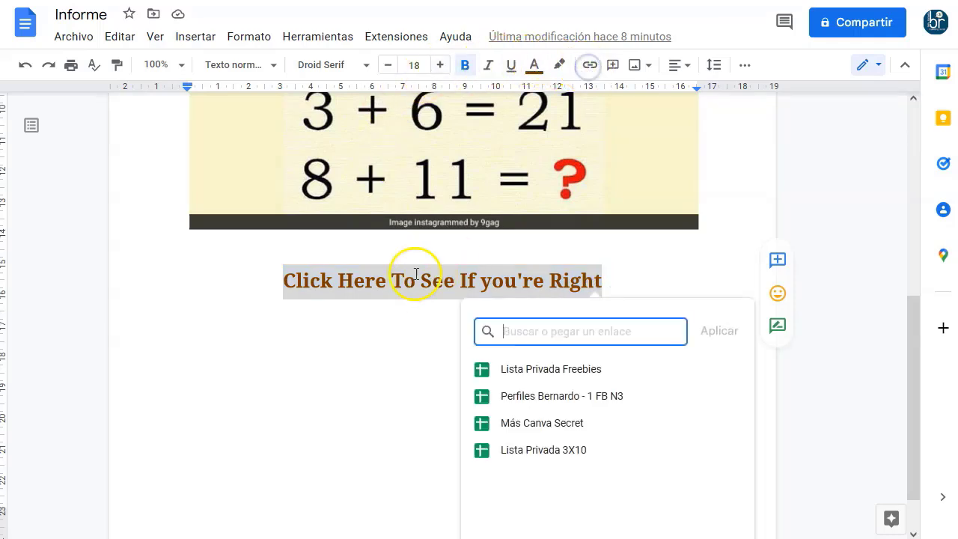
key("ctrl+v")
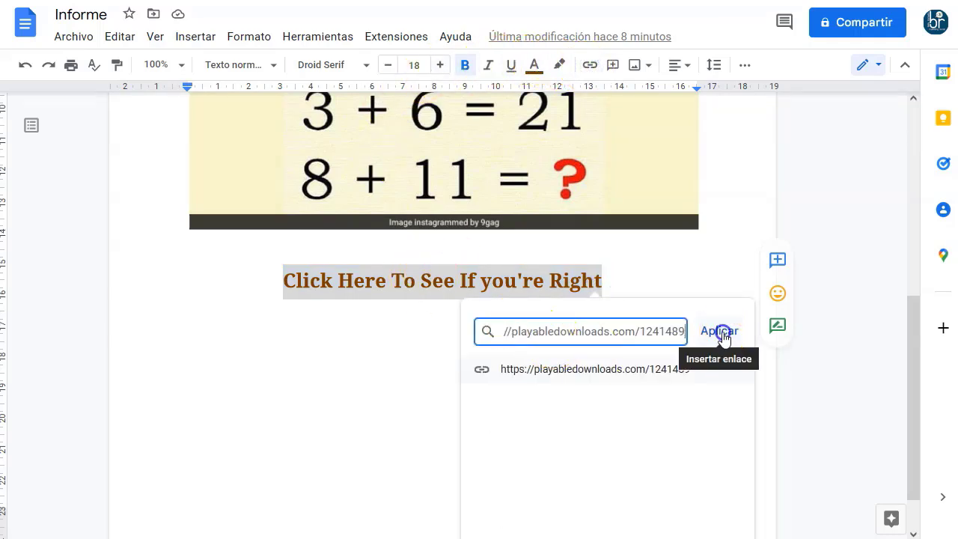
left_click(723, 331)
left_click(231, 398)
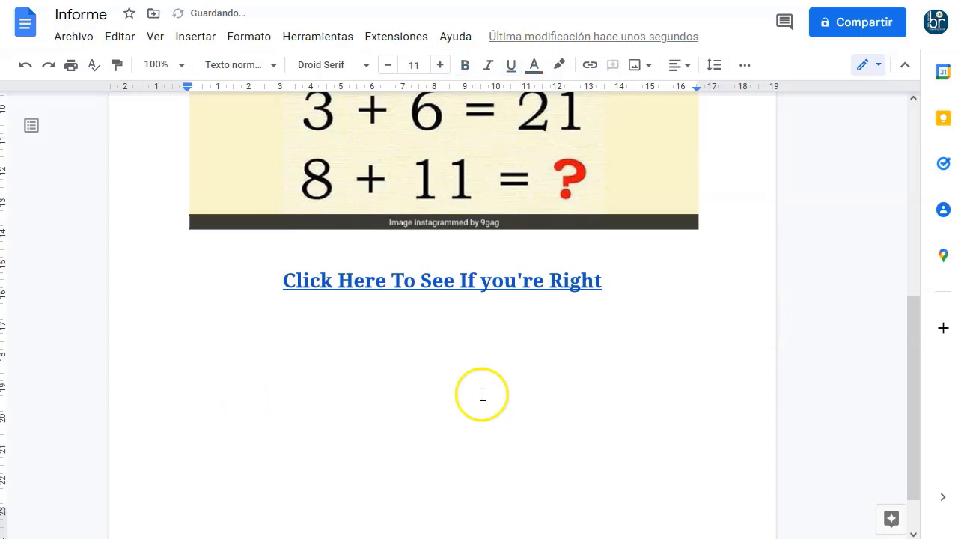
scroll(483, 395, "up", 5)
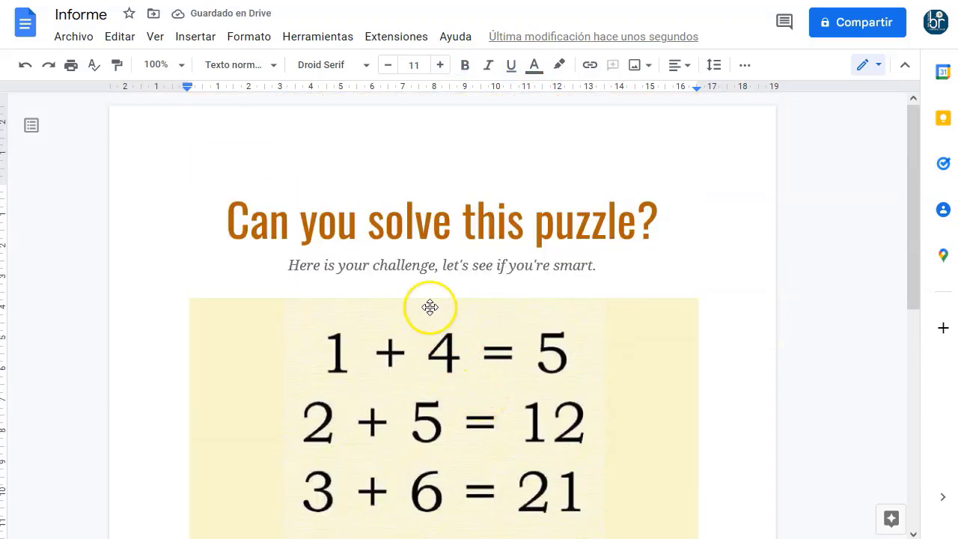
scroll(432, 314, "down", 2)
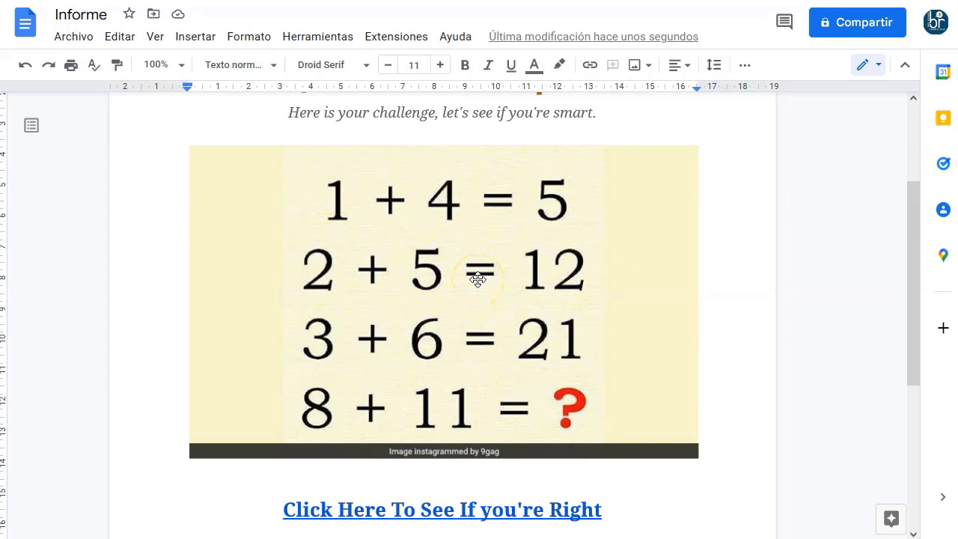
scroll(477, 279, "up", 2)
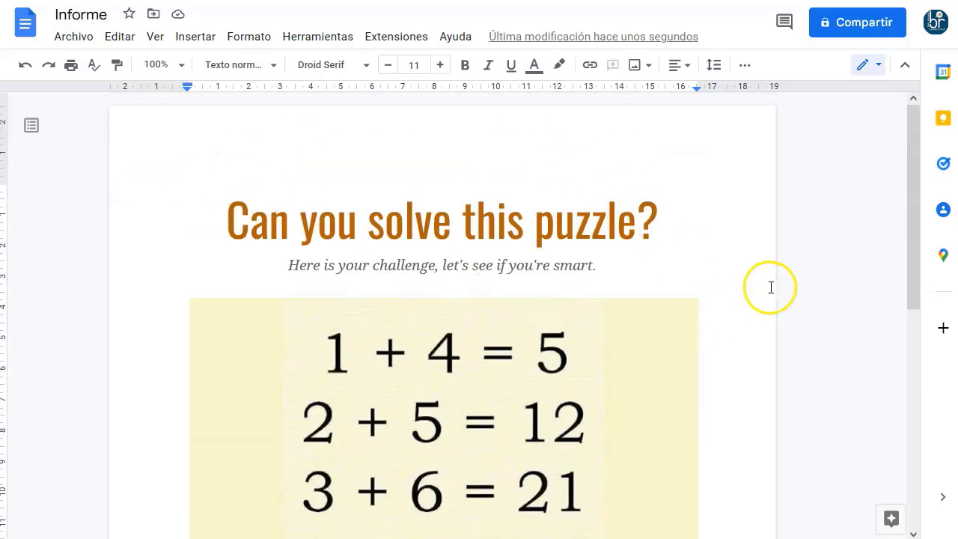
scroll(337, 339, "down", 5)
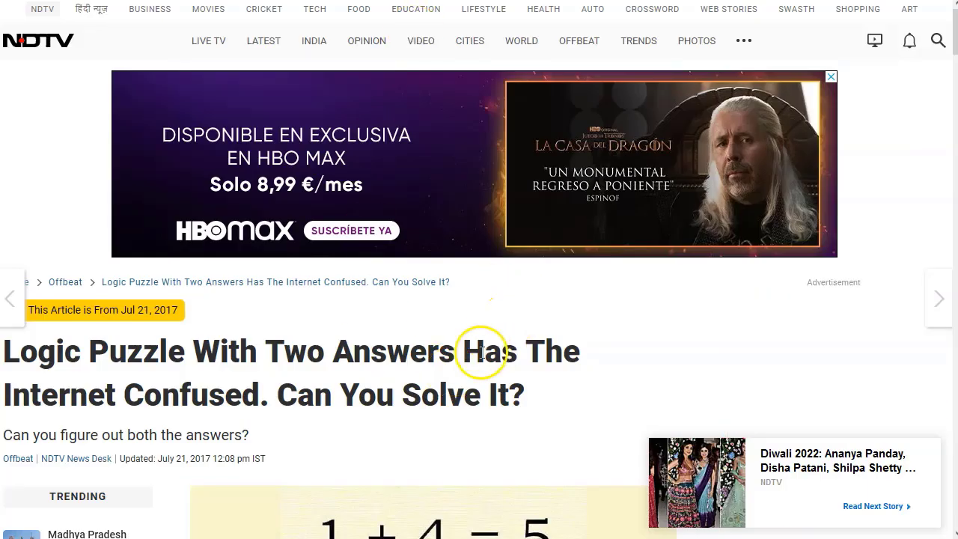
scroll(486, 357, "down", 6)
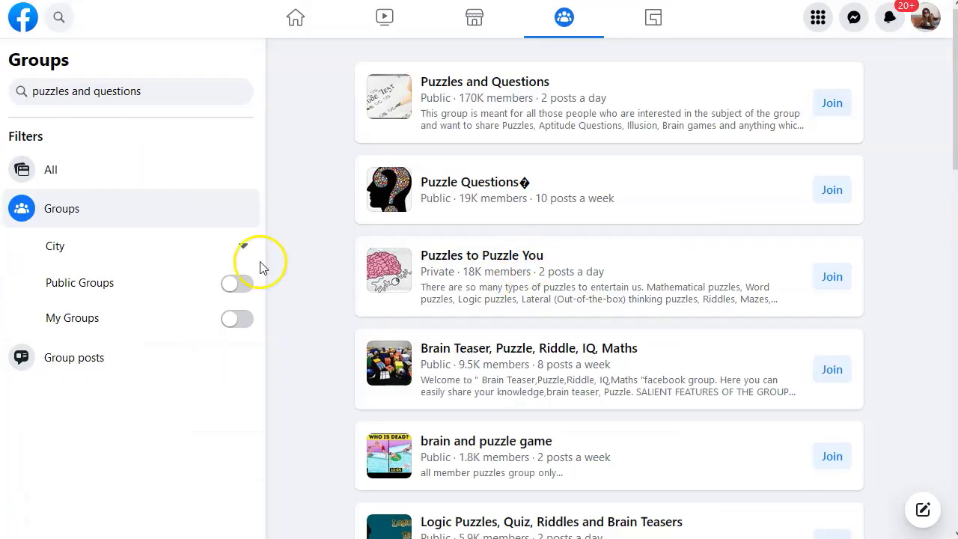
Step: Limit the Facebook group search for "puzzles and questions" to public groups
left_click(162, 90)
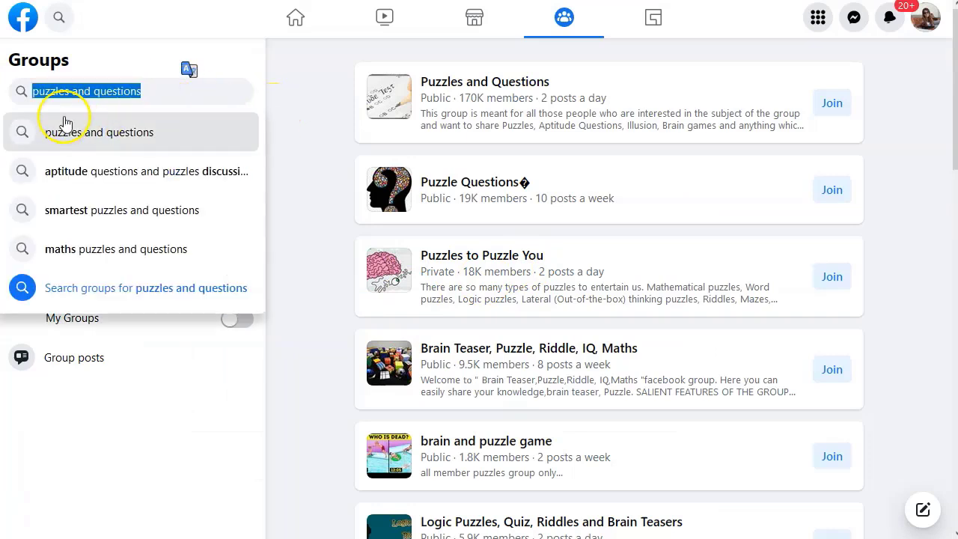
left_click(161, 96)
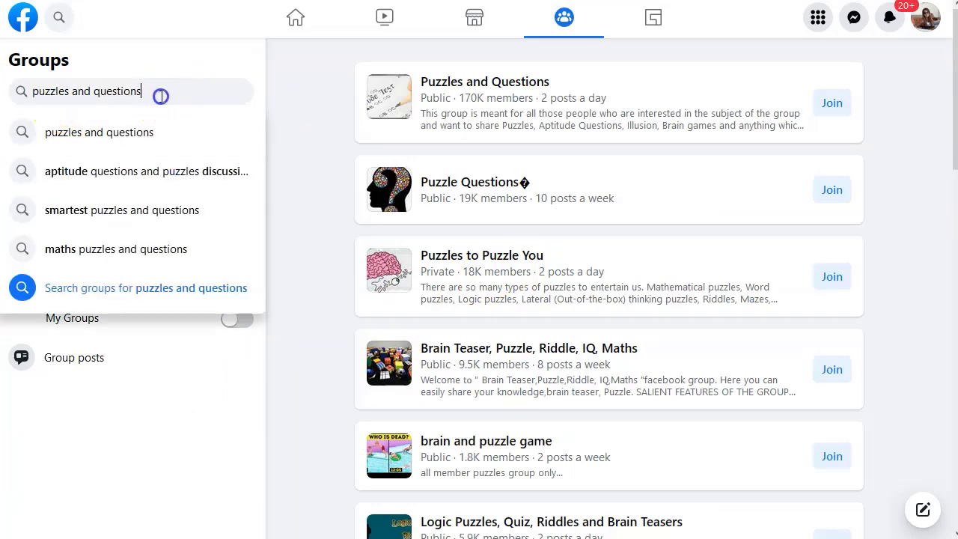
left_click(302, 125)
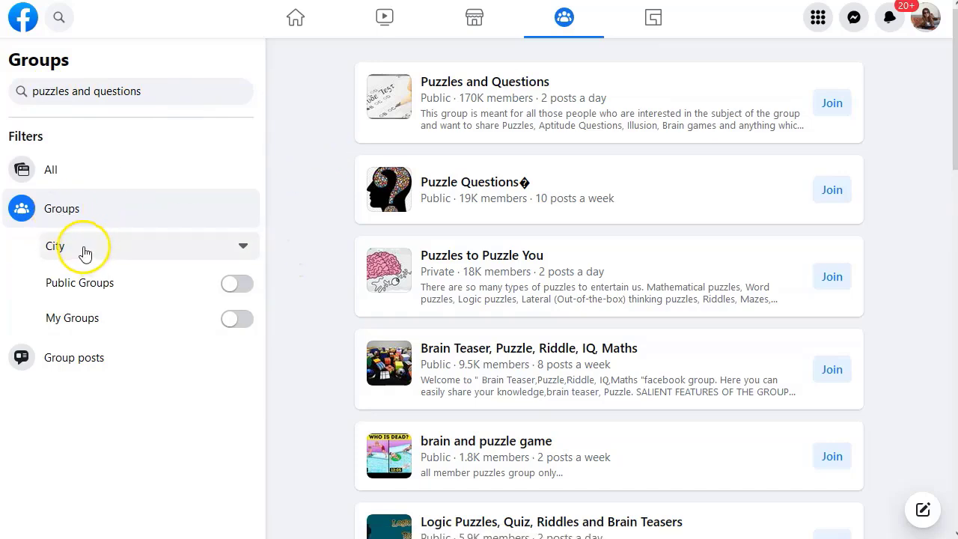
left_click(238, 285)
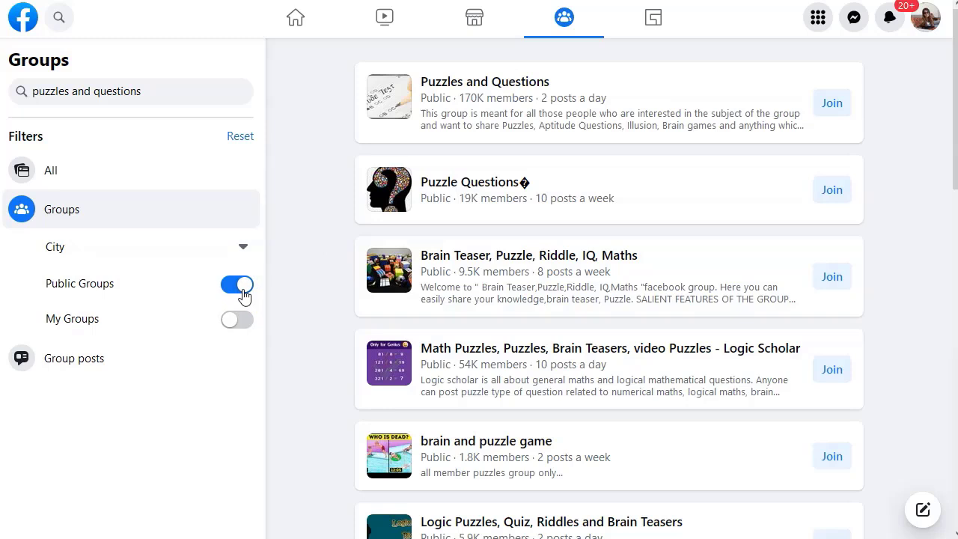
Step: Filter the group results by the city Los Angeles, California
left_click(133, 252)
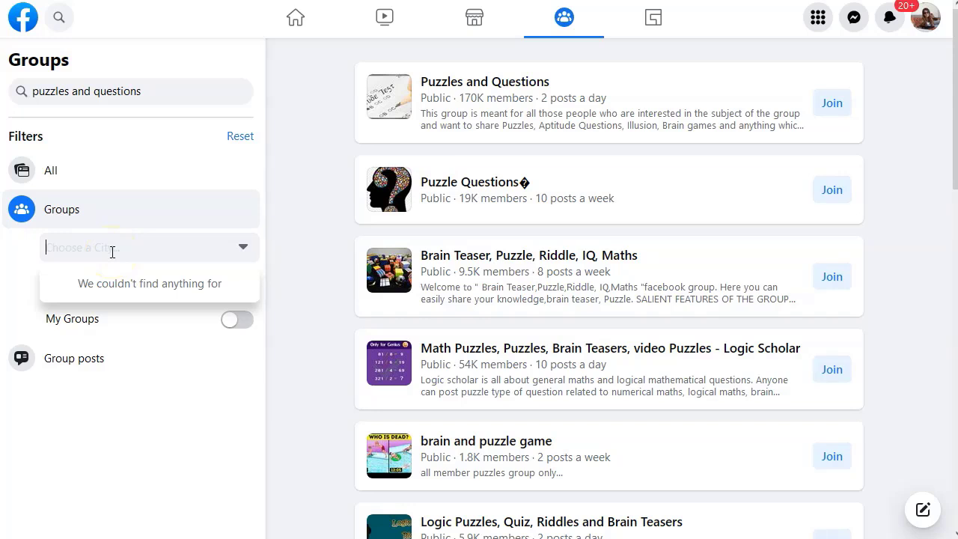
type("los")
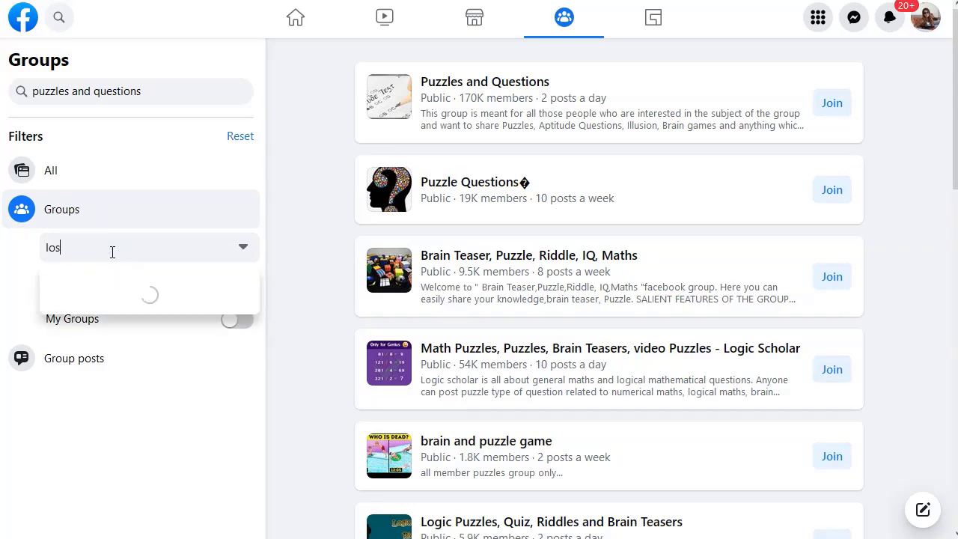
key("BackSpace")
key("BackSpace")
key("BackSpace")
type("california")
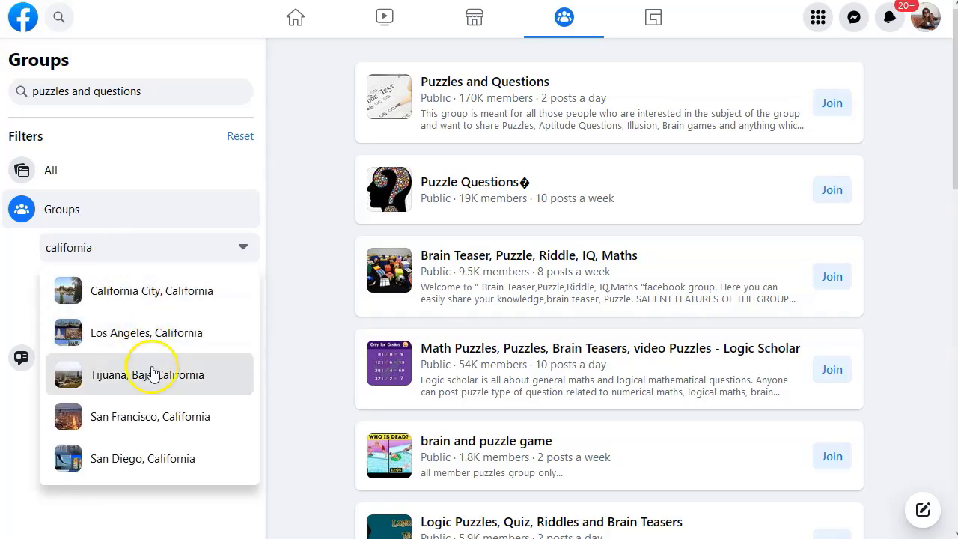
left_click(142, 337)
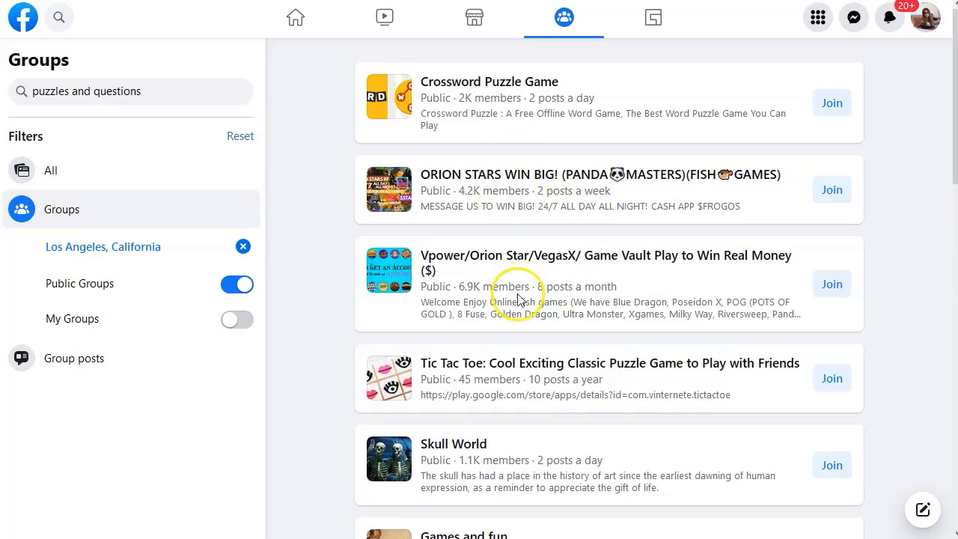
Step: Look through the Los Angeles groups for puzzle-related ones and remove the city filter
scroll(518, 300, "down", 4)
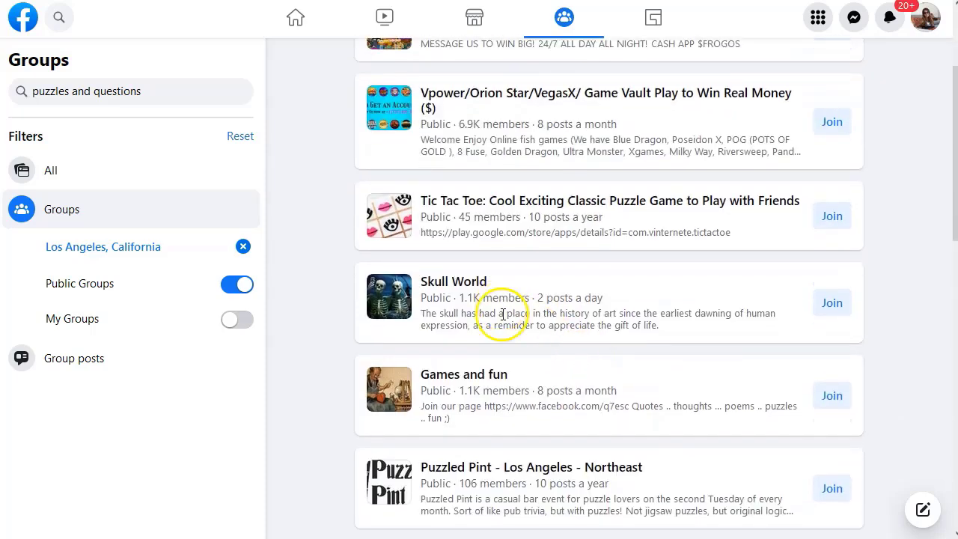
scroll(464, 359, "down", 3)
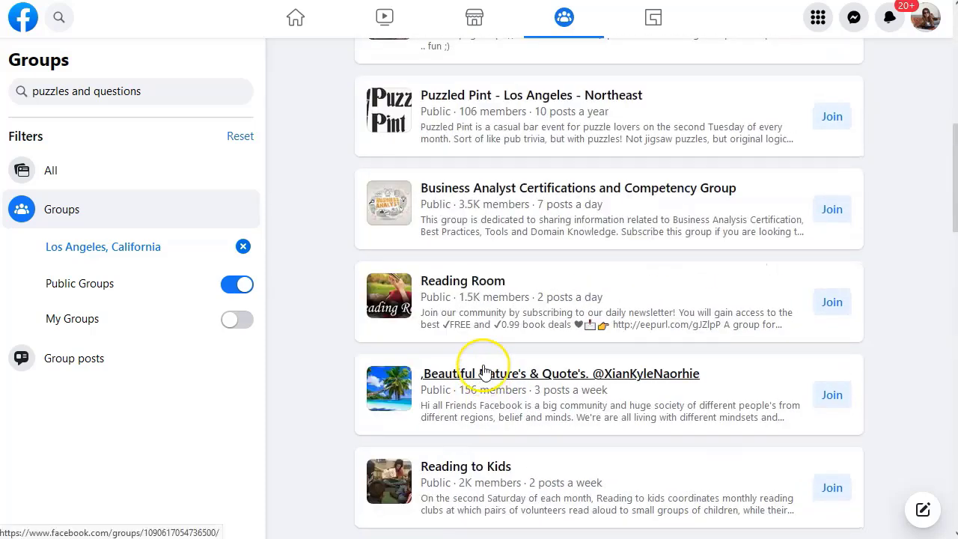
scroll(481, 374, "down", 3)
scroll(314, 408, "down", 1)
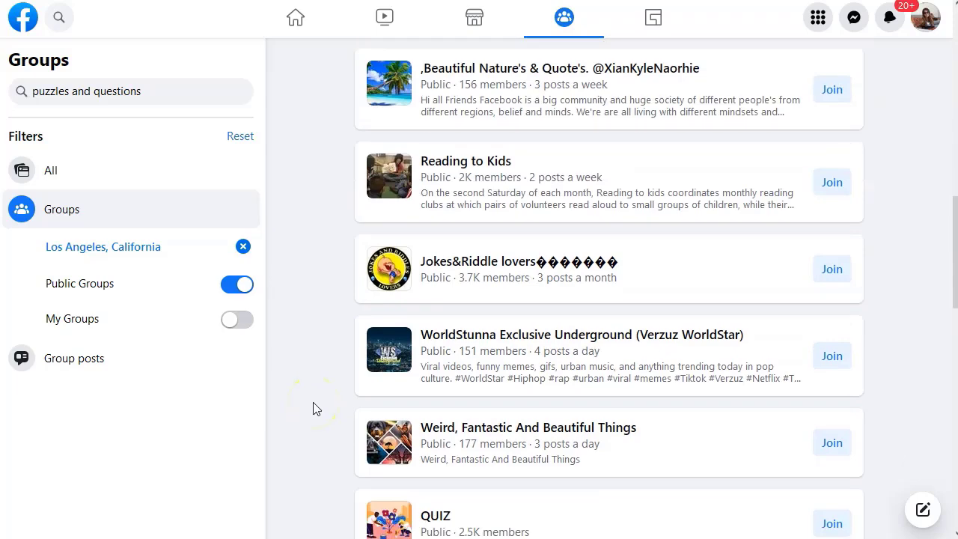
scroll(314, 406, "down", 2)
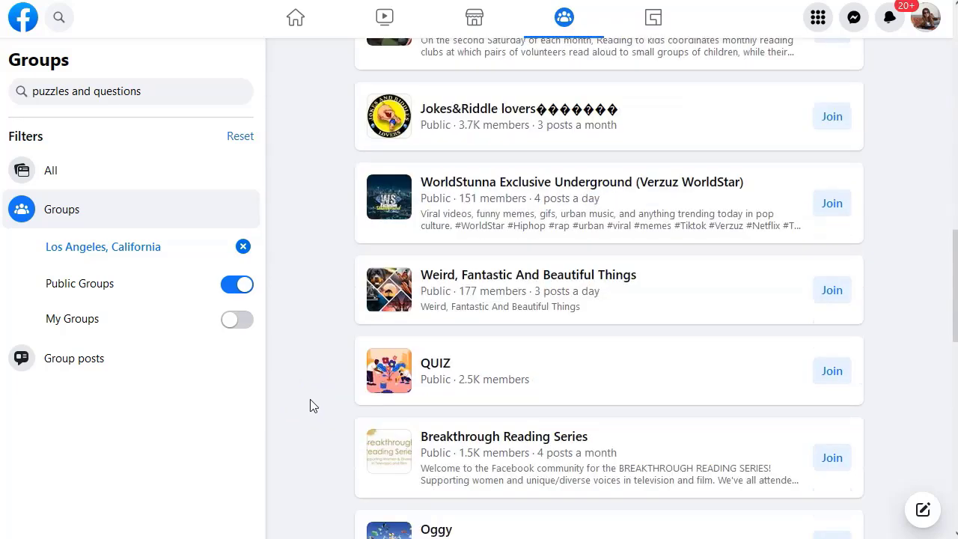
left_click(243, 247)
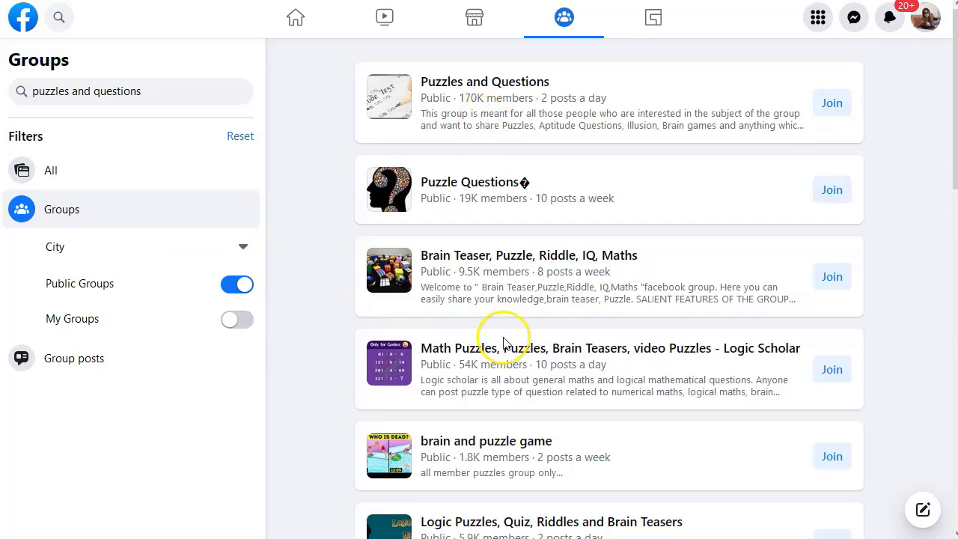
Step: Open the groups Puzzles and Questions, Puzzle Questions, and Logic Scholar's Math Puzzles in separate browser tabs and show the Puzzles and Questions group
right_click(496, 88)
left_click(629, 100)
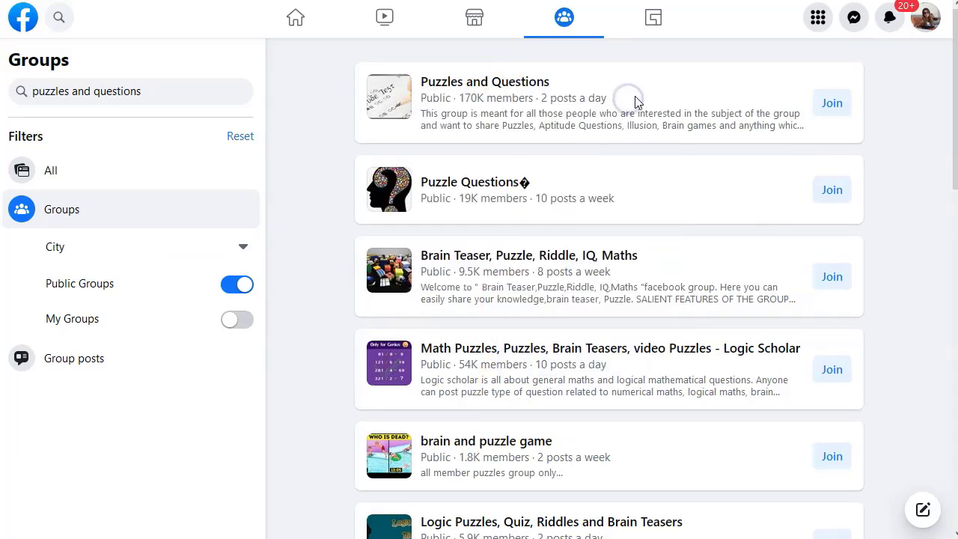
right_click(457, 182)
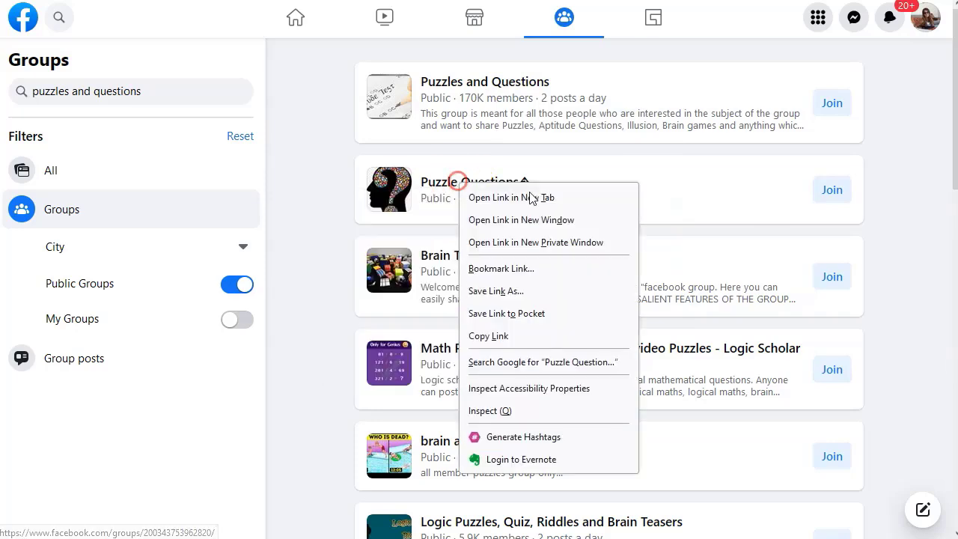
left_click(593, 196)
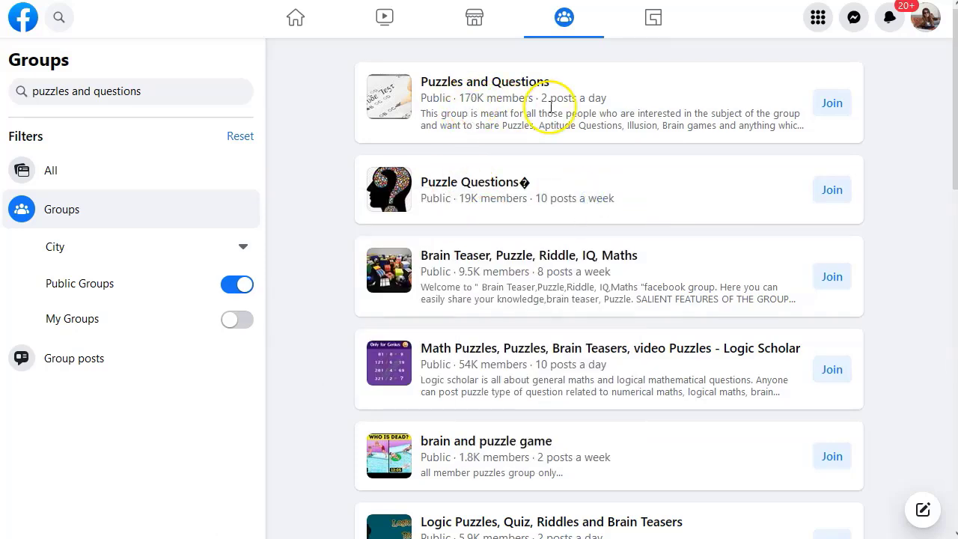
scroll(591, 266, "down", 1)
right_click(591, 273)
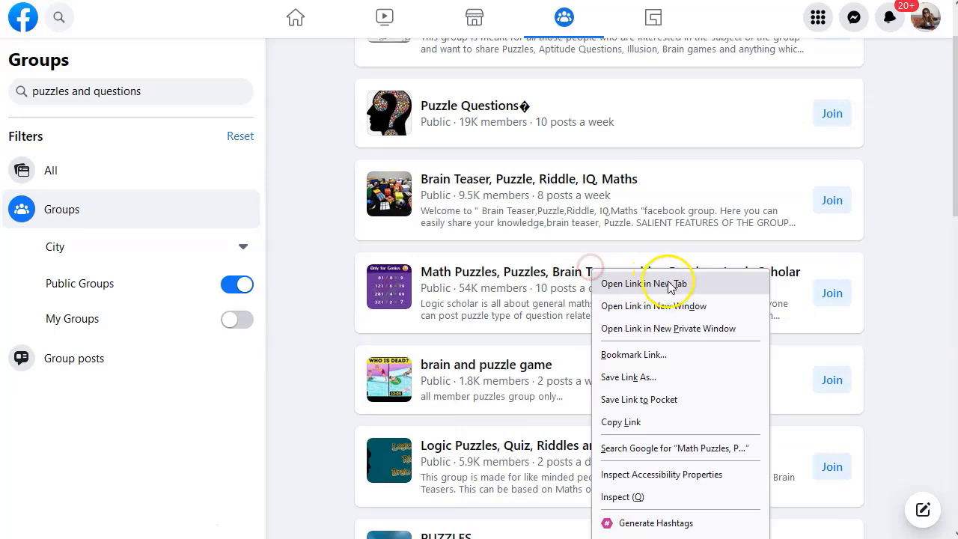
left_click(659, 280)
scroll(490, 307, "down", 1)
scroll(489, 303, "down", 1)
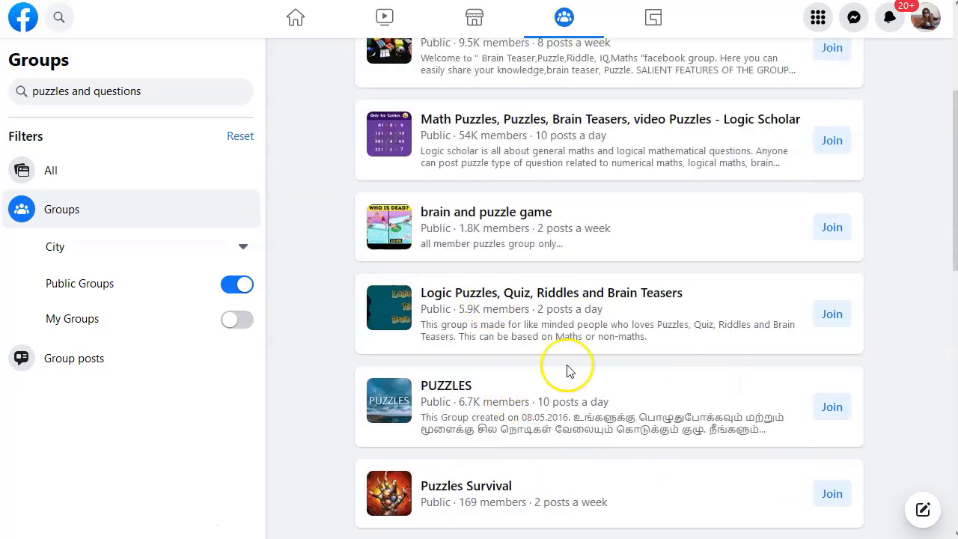
key("ctrl+Tab")
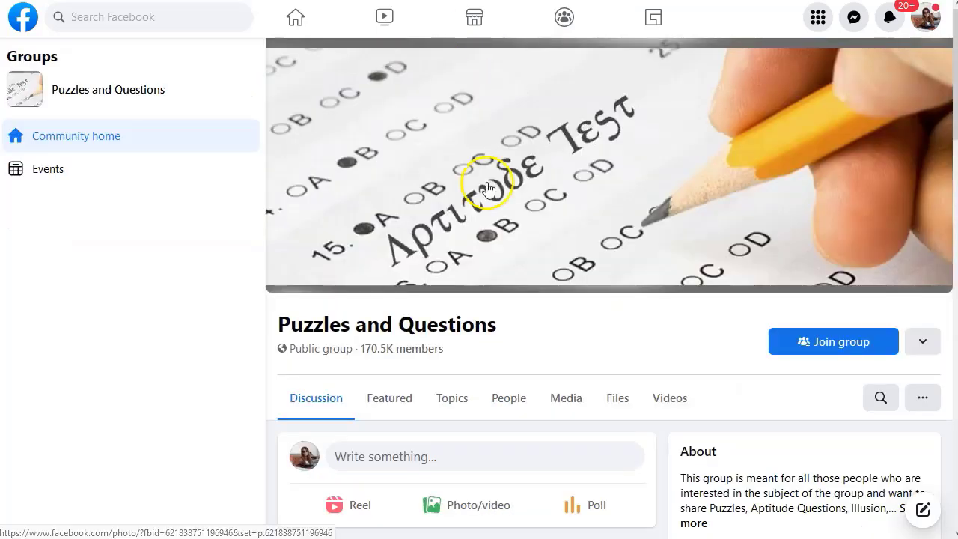
Step: Join the Puzzles and Questions group and start a group post reading "Can you solve this puzzle?"
scroll(487, 178, "down", 2)
left_click(844, 193)
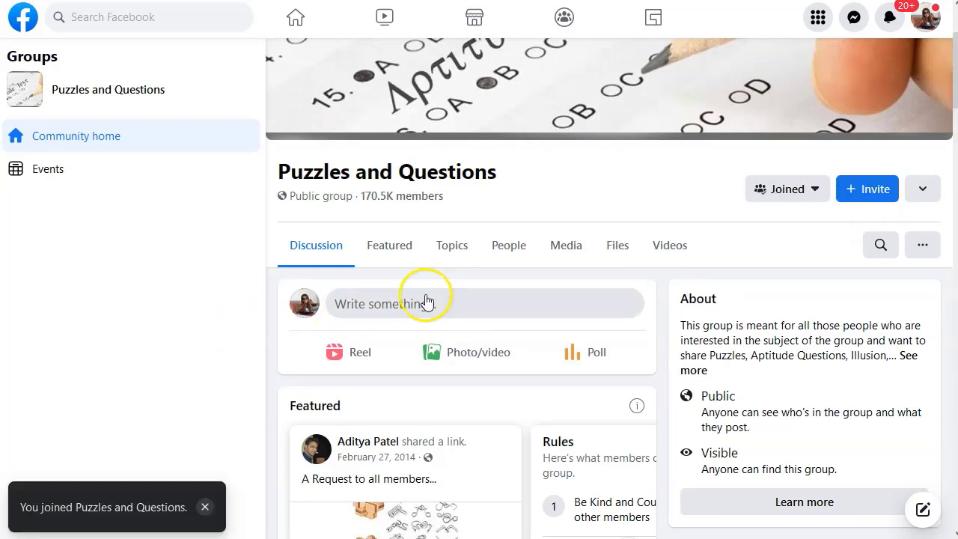
left_click(459, 304)
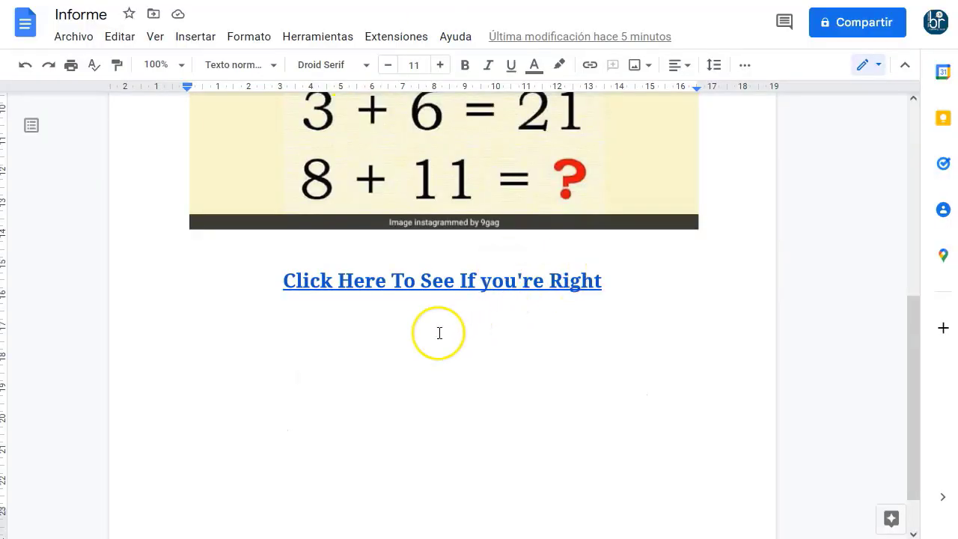
Step: Switch to the puzzle document in Google Docs and set its general access to anyone with the link
scroll(439, 332, "up", 4)
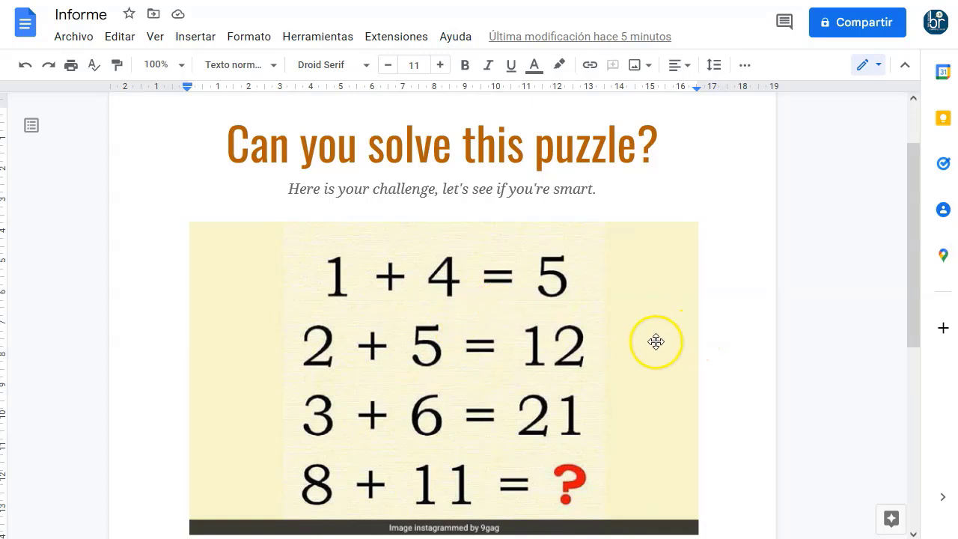
left_click(873, 25)
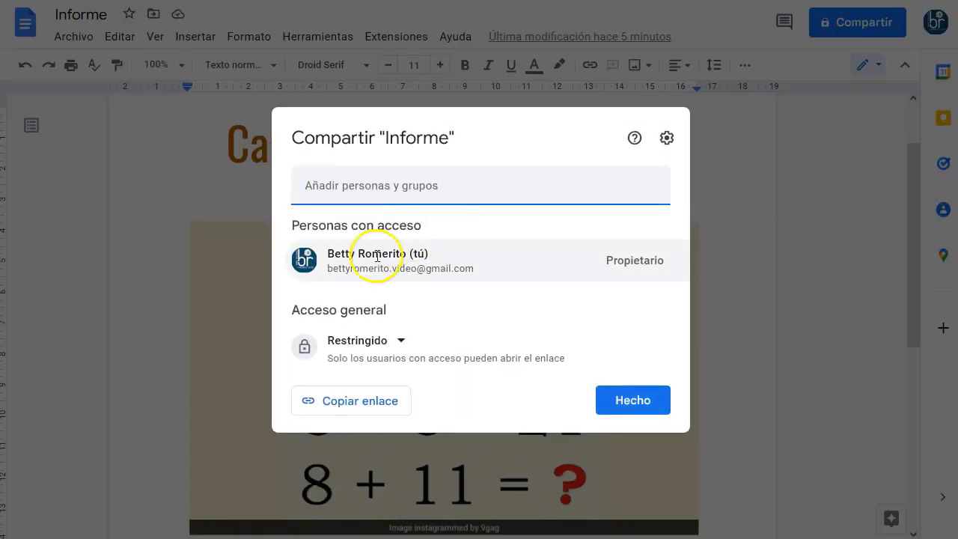
left_click(381, 351)
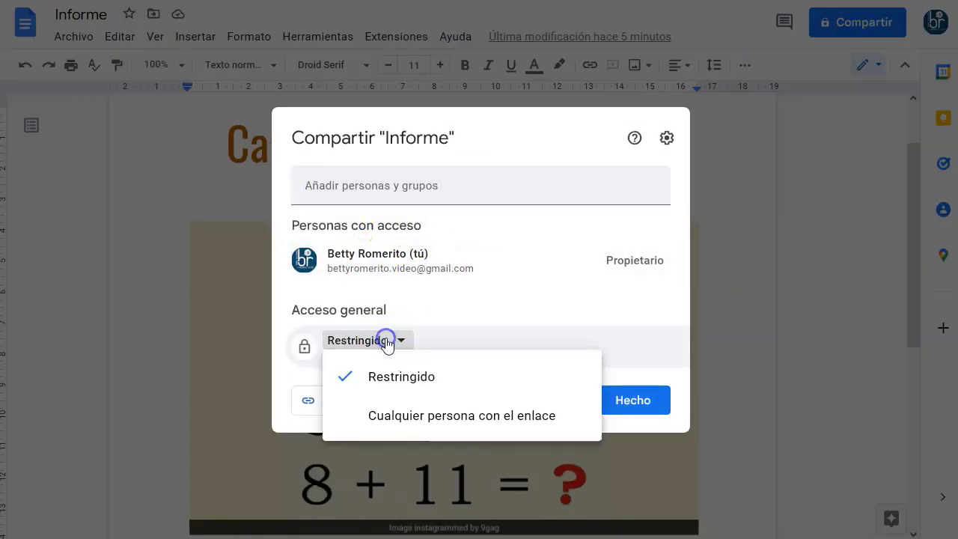
left_click(424, 421)
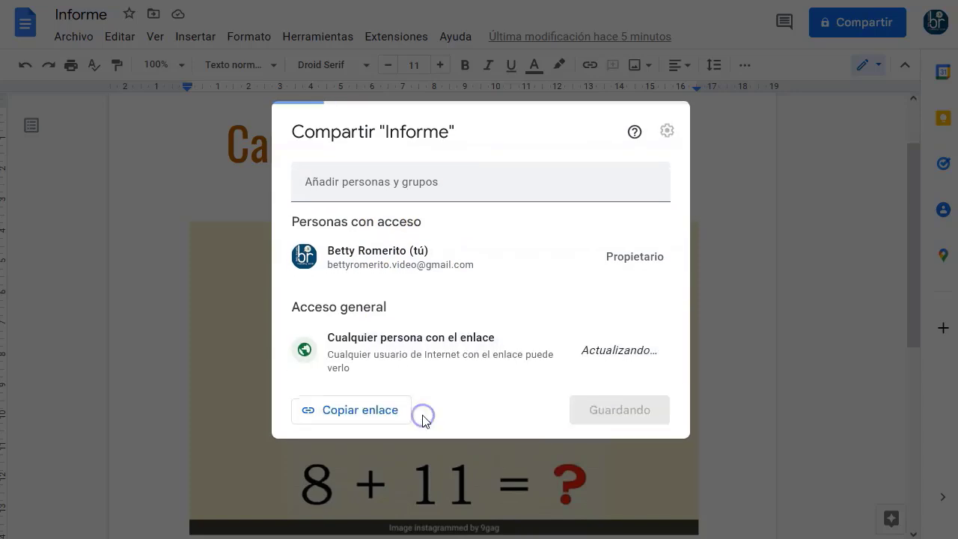
Step: Copy the document's sharing link, shorten it as a bit.ly link in Bitly, and copy the short link
left_click(359, 403)
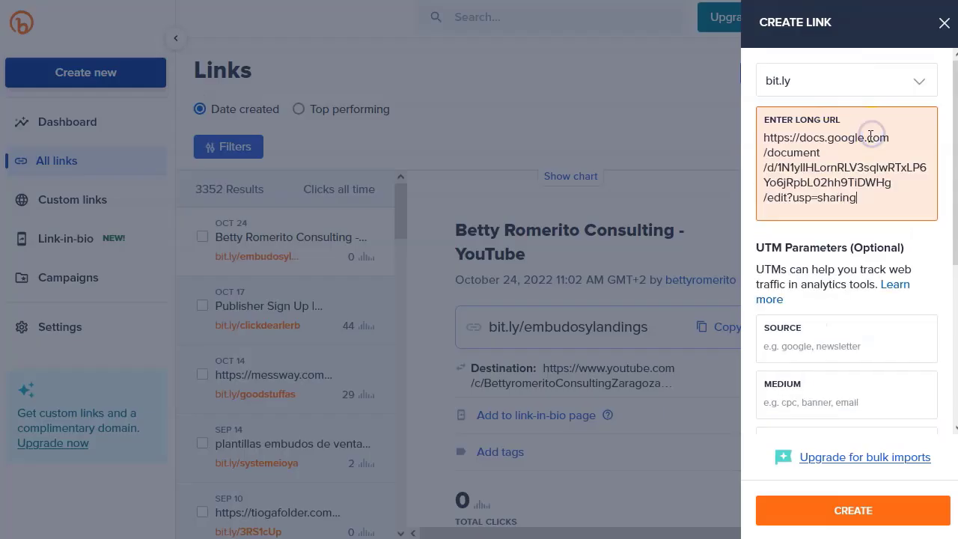
left_click(860, 514)
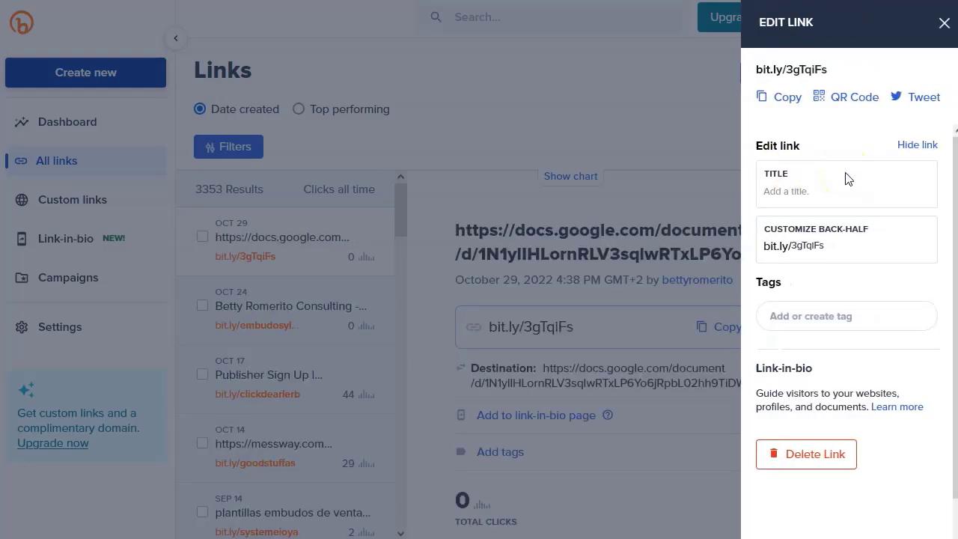
left_click(783, 96)
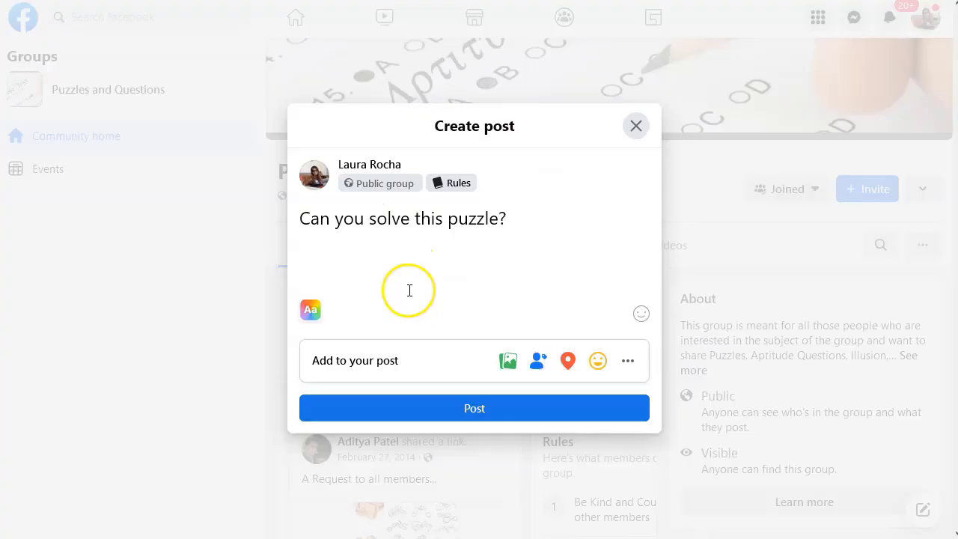
Step: Add the bit.ly short link below the text of the Puzzles and Questions group post and publish the post
key("ctrl+v")
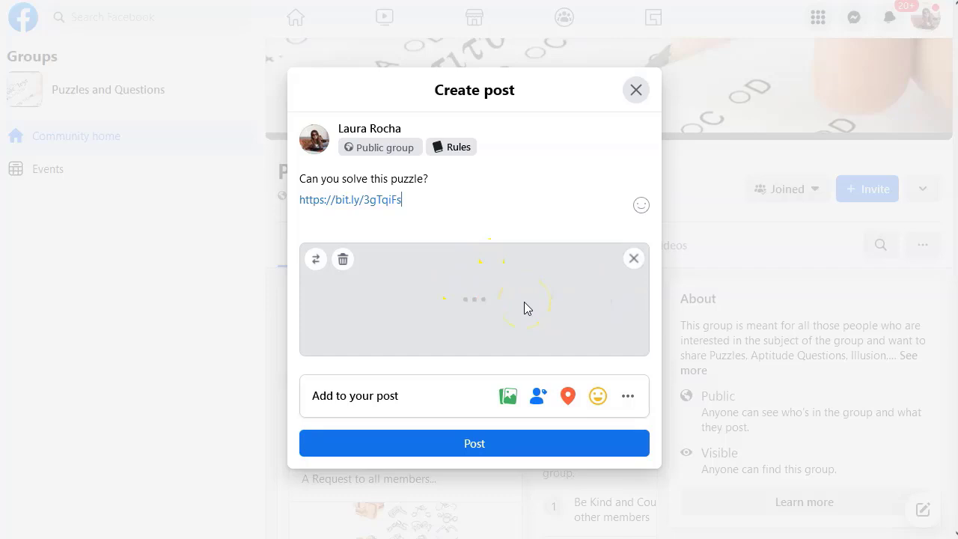
scroll(408, 267, "down", 1)
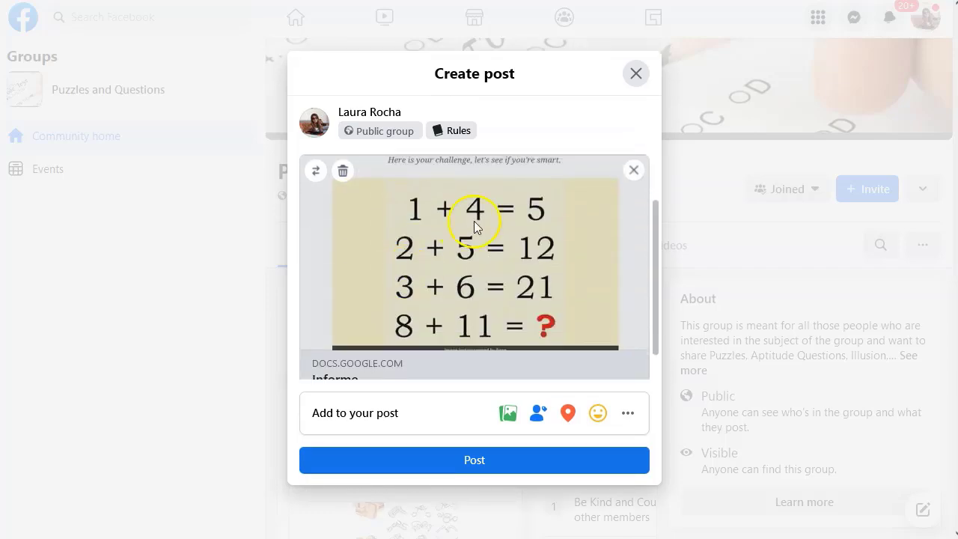
left_click(462, 462)
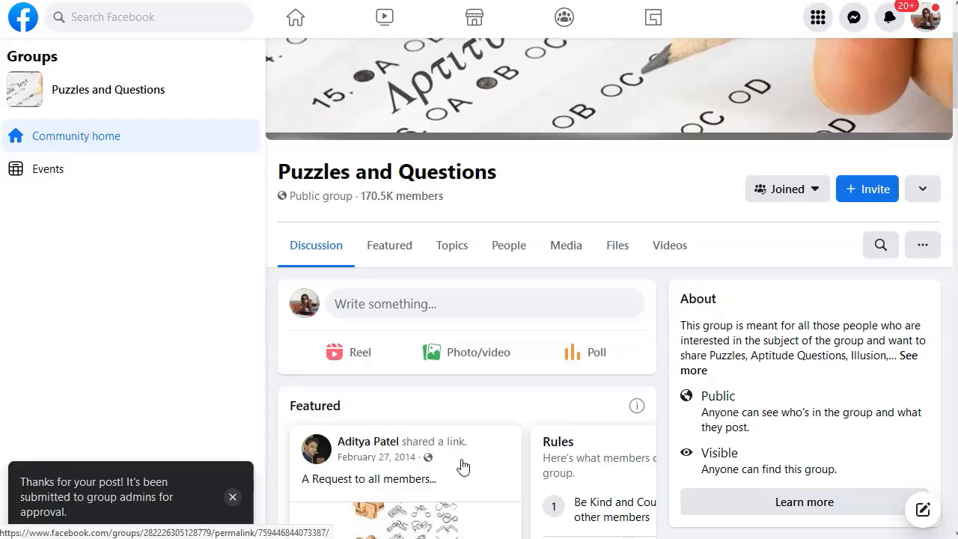
scroll(469, 454, "down", 5)
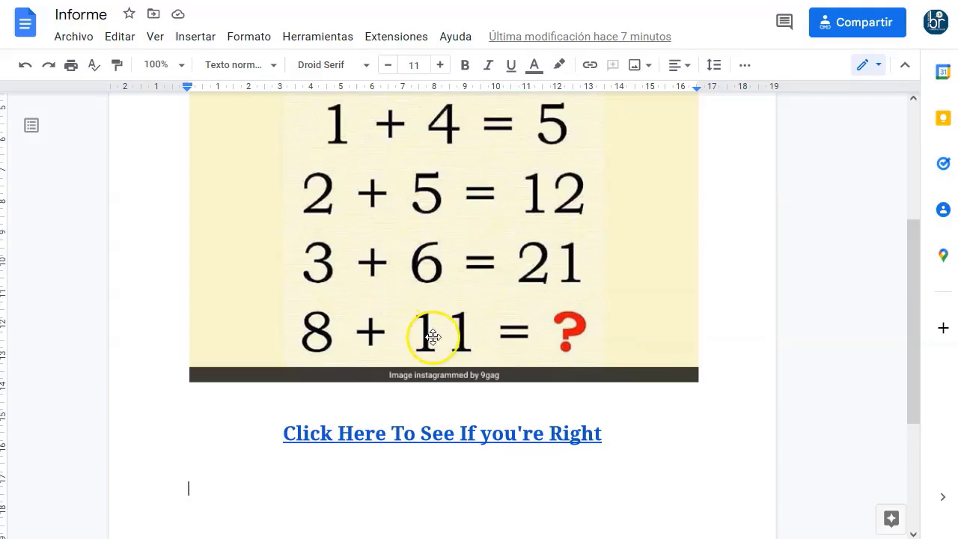
scroll(514, 365, "up", 1)
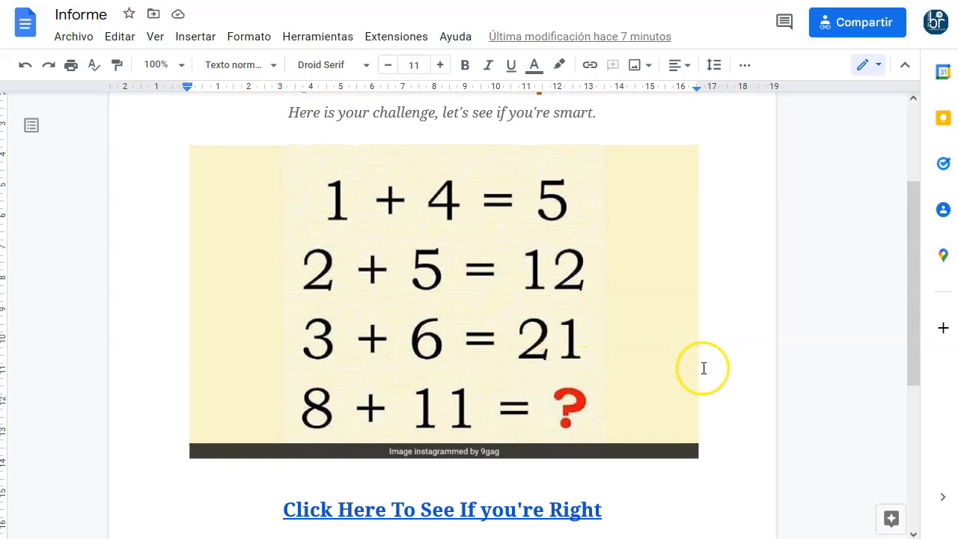
scroll(704, 368, "down", 1)
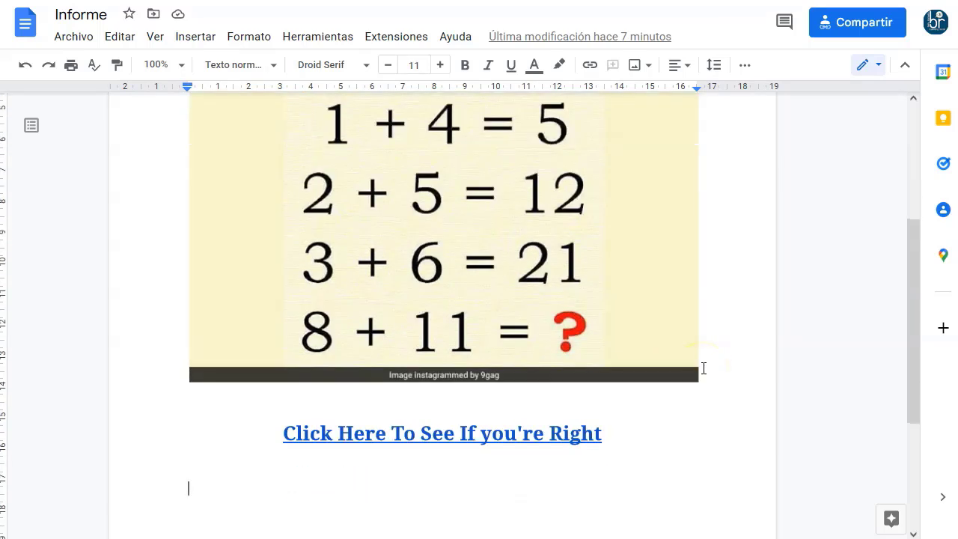
scroll(703, 368, "up", 2)
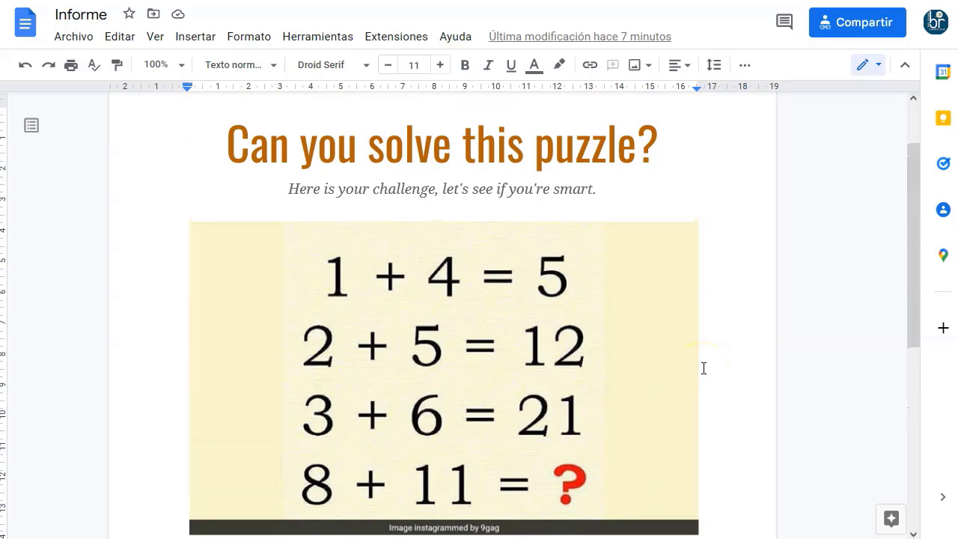
scroll(704, 370, "down", 1)
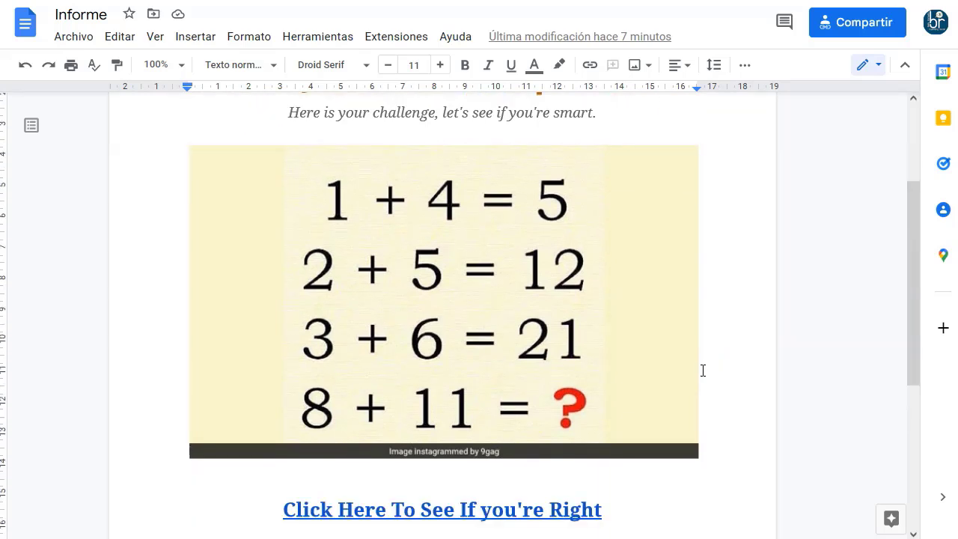
scroll(703, 371, "up", 2)
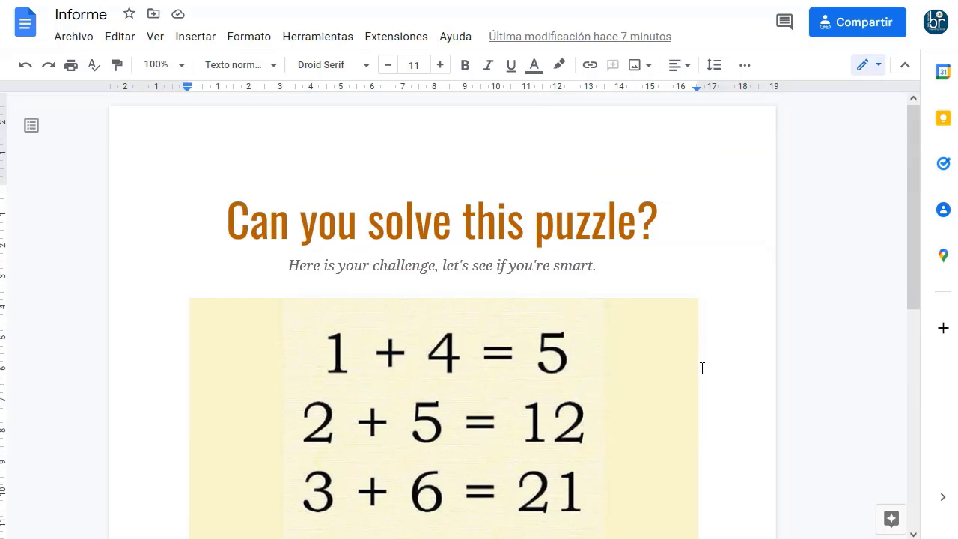
scroll(702, 368, "down", 1)
left_click(701, 362)
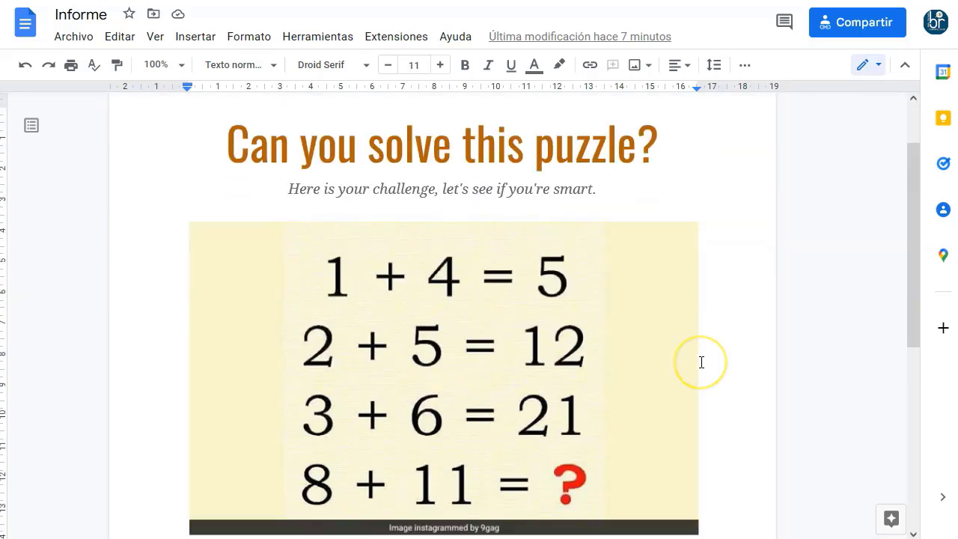